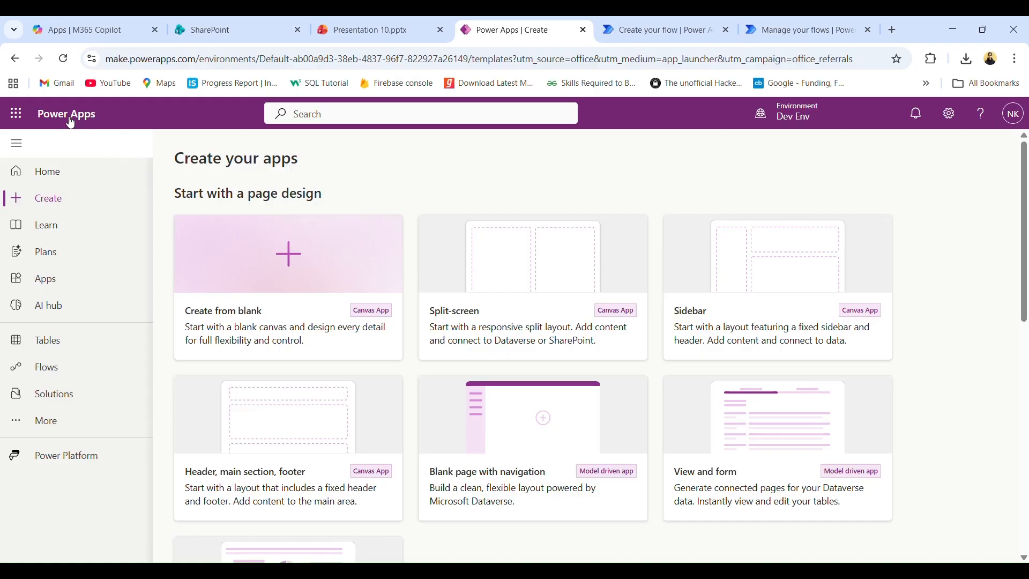
# Find SharePoint among the Microsoft 365 apps by searching for "share" and switch to it.
pyautogui.click(21, 118)
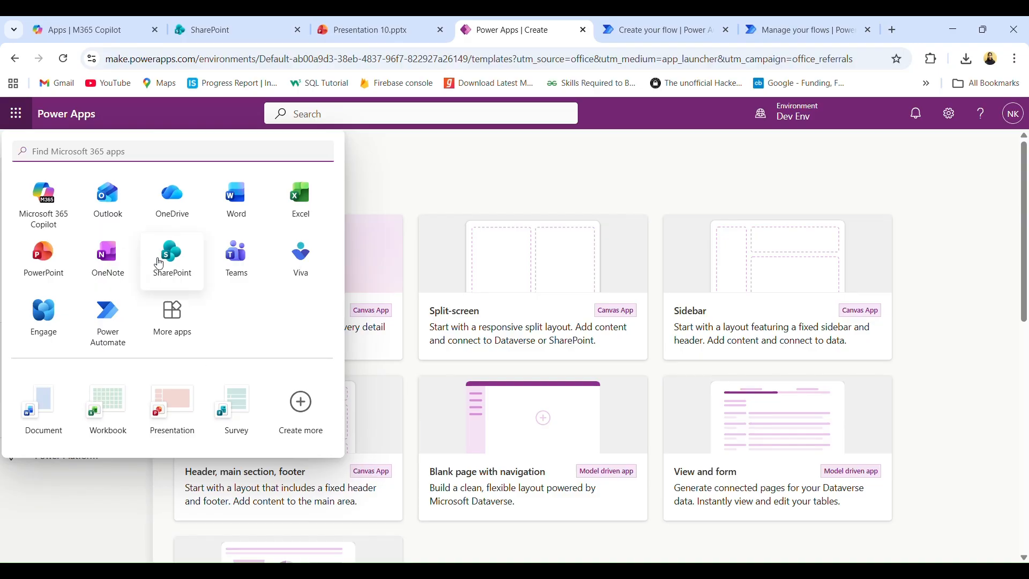
pyautogui.click(132, 158)
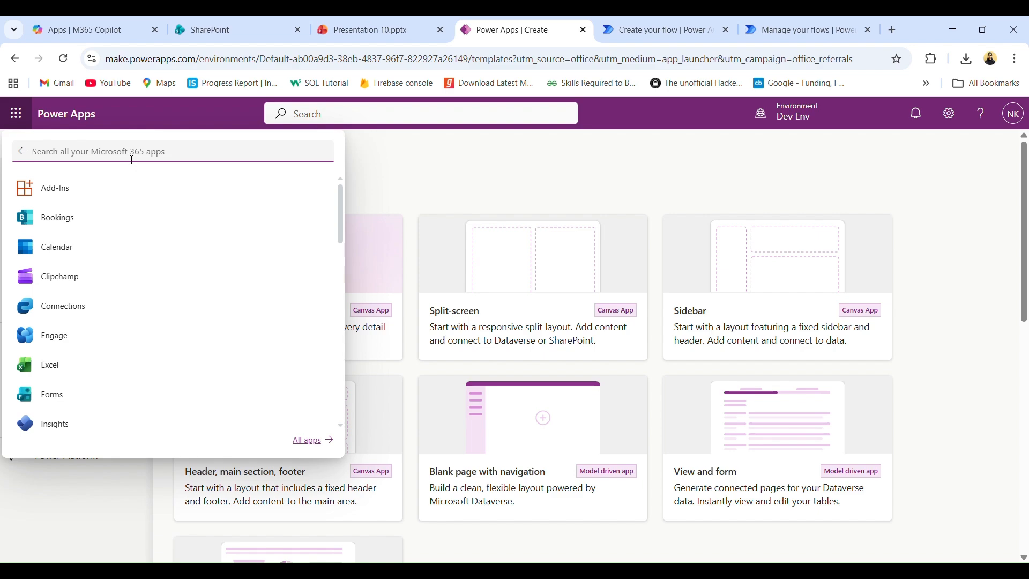
pyautogui.write('share')
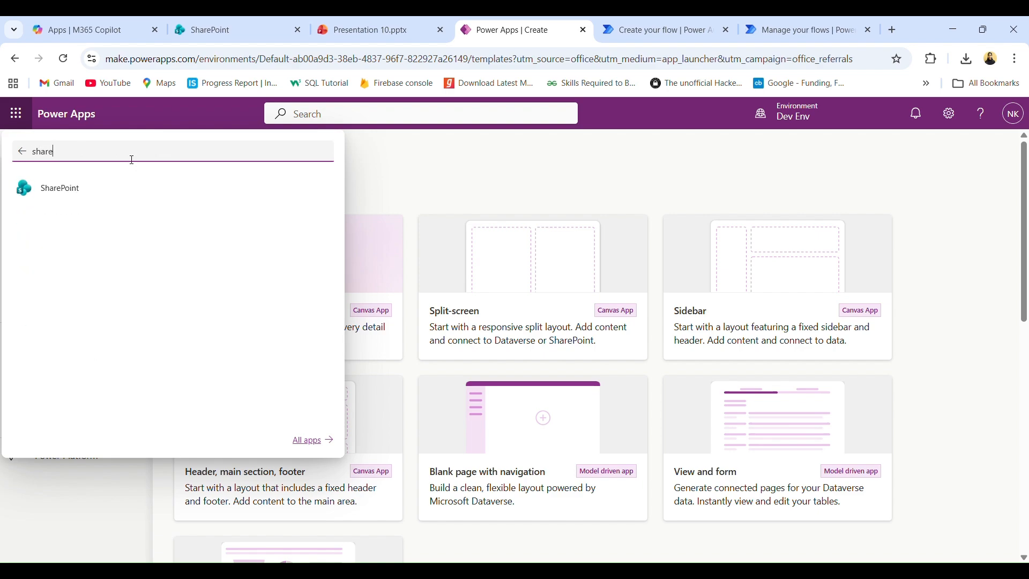
pyautogui.click(93, 192)
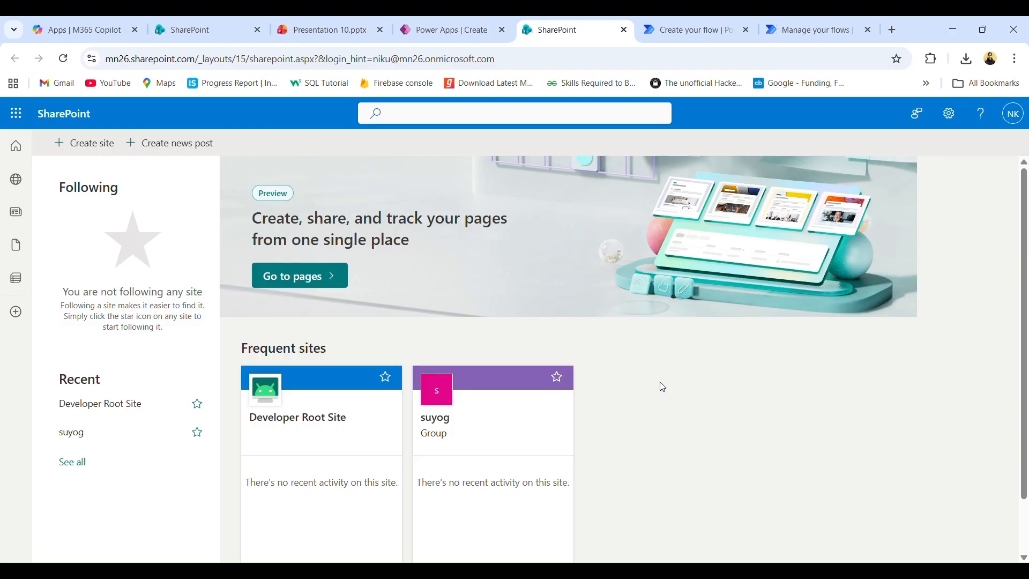
# Start creating a team site based on Microsoft's Standard team template.
pyautogui.scroll(-2, 662, 384)
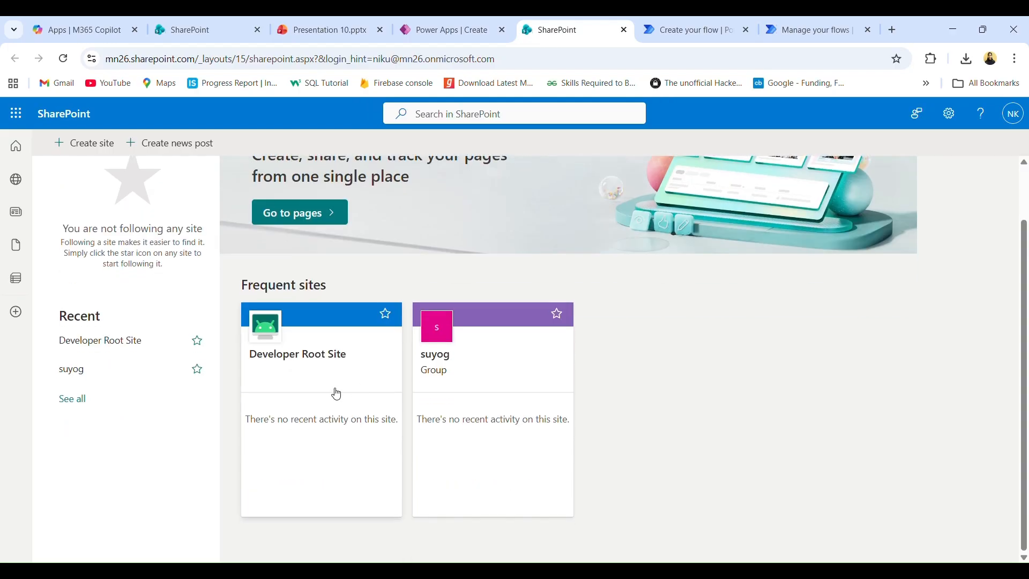
pyautogui.scroll(2, 474, 407)
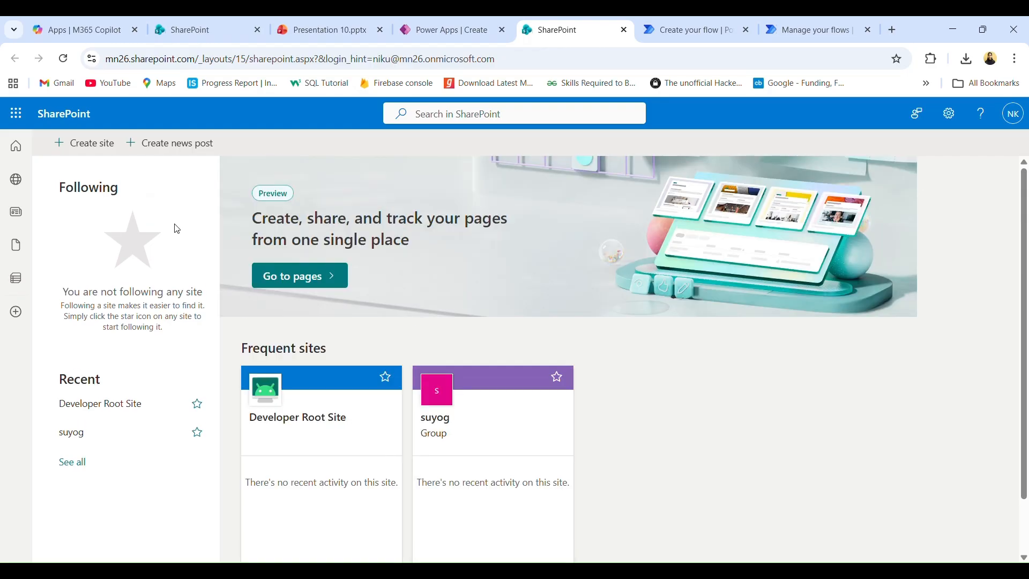
pyautogui.click(85, 144)
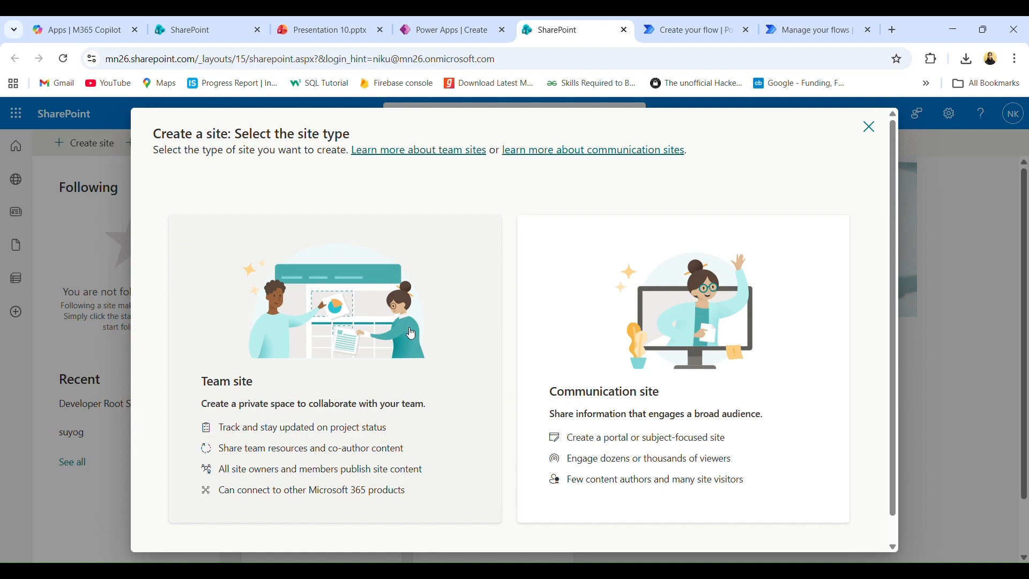
pyautogui.click(411, 334)
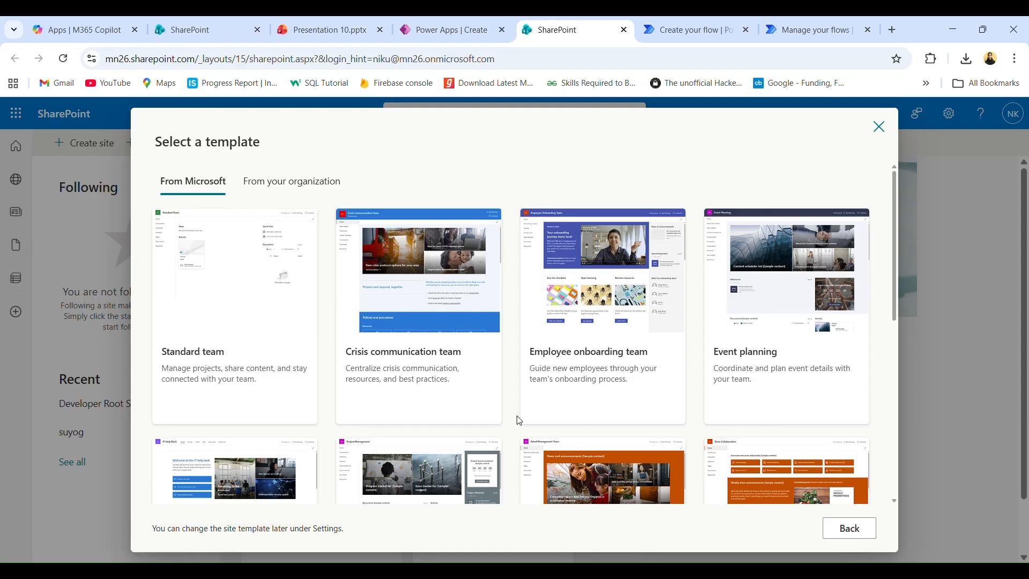
pyautogui.click(245, 326)
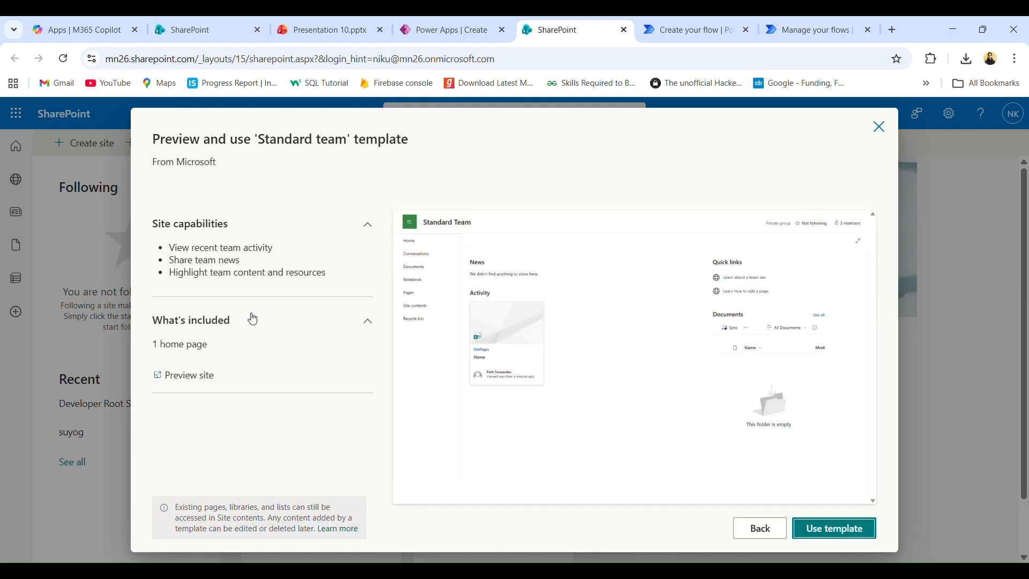
pyautogui.click(826, 532)
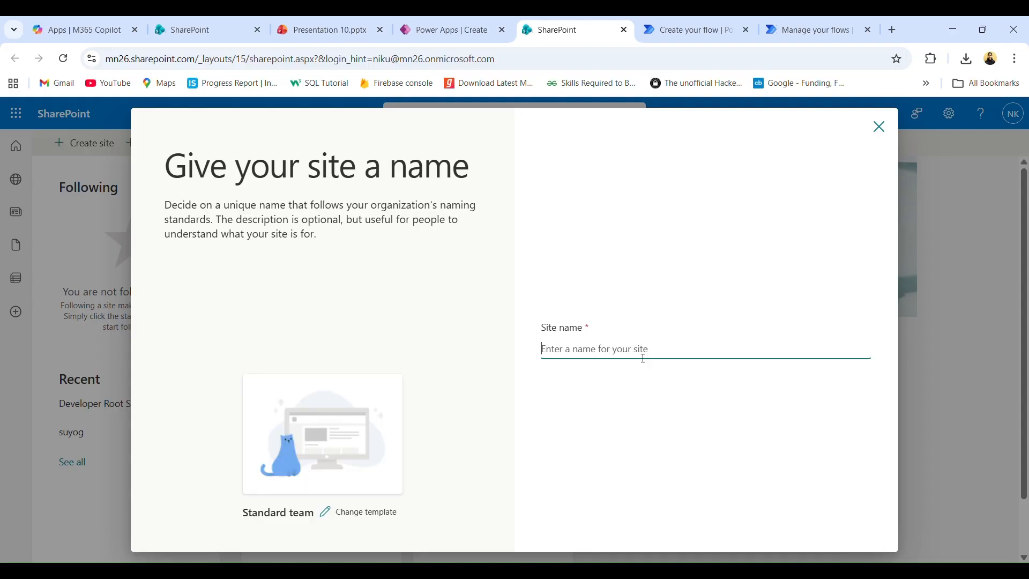
# Name the site Employee Task and create it as a private, English-language site without adding members.
pyautogui.write('Employ')
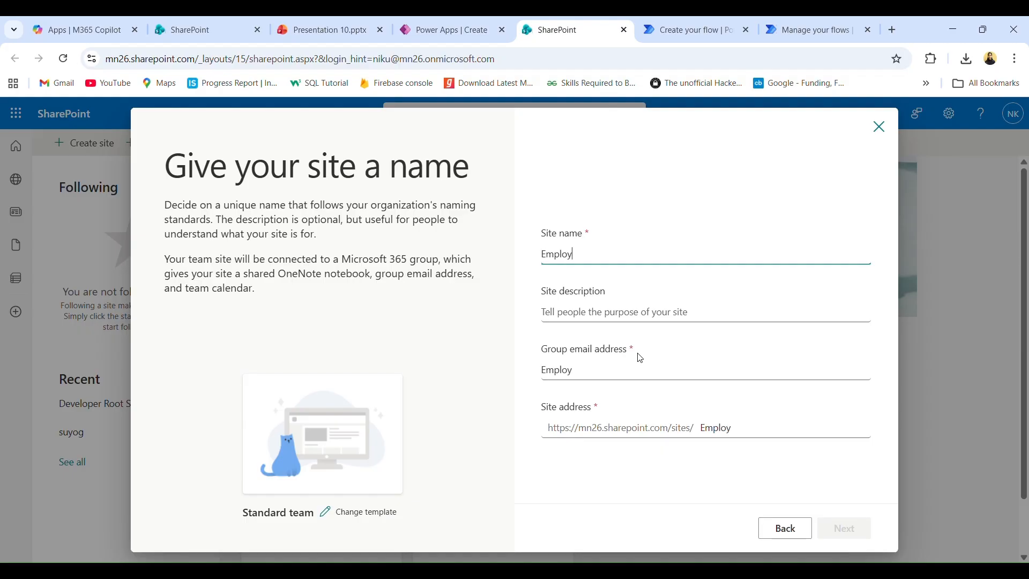
pyautogui.write('ee Task')
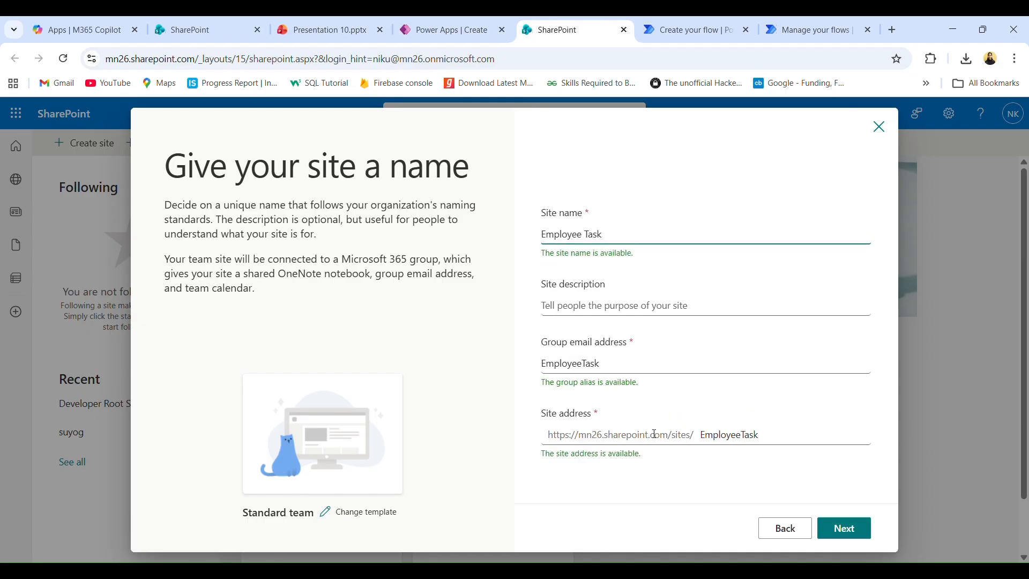
pyautogui.moveTo(579, 441); pyautogui.dragTo(677, 439)
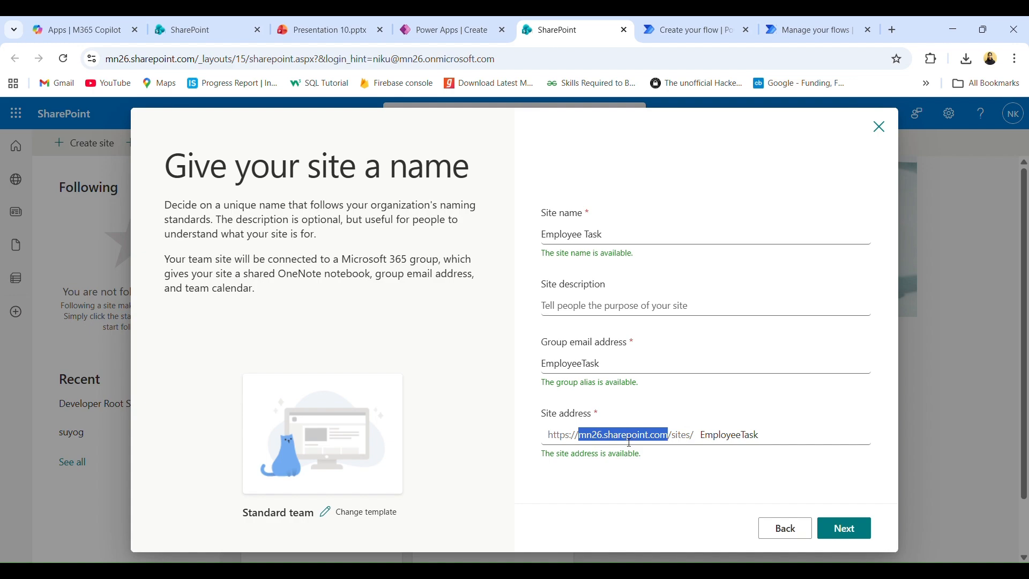
pyautogui.moveTo(698, 437); pyautogui.dragTo(770, 437)
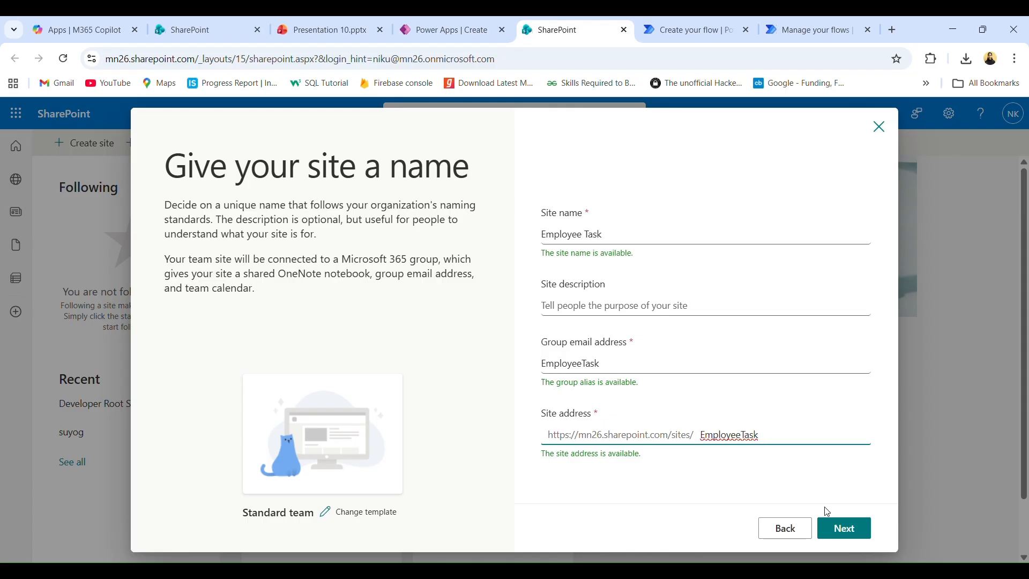
pyautogui.click(840, 527)
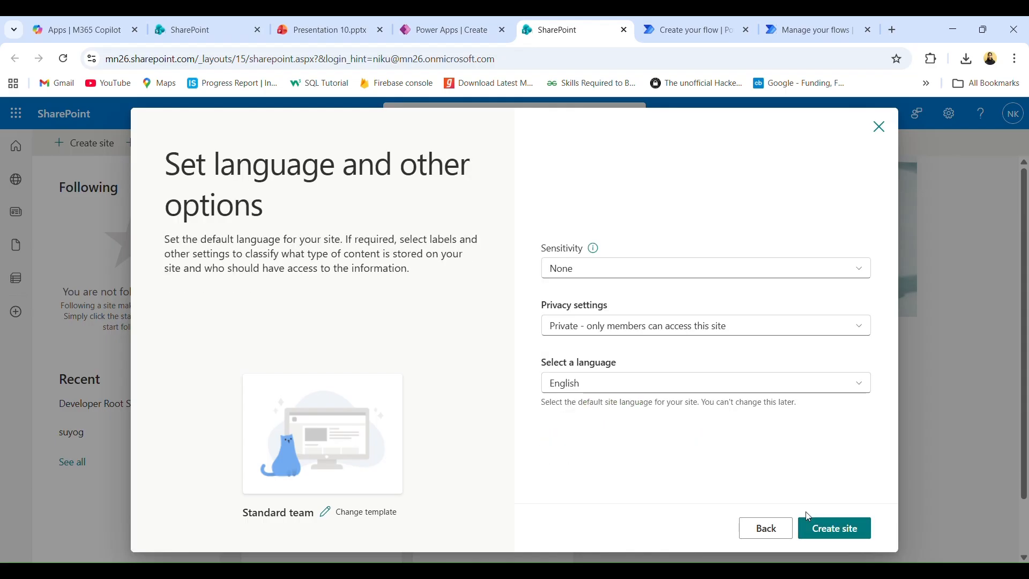
pyautogui.click(826, 529)
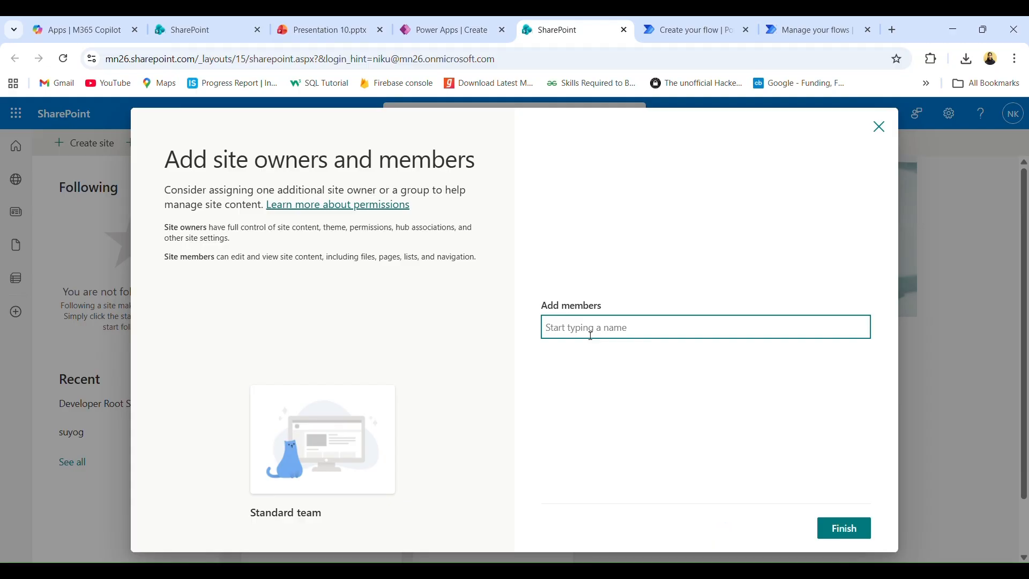
pyautogui.click(826, 530)
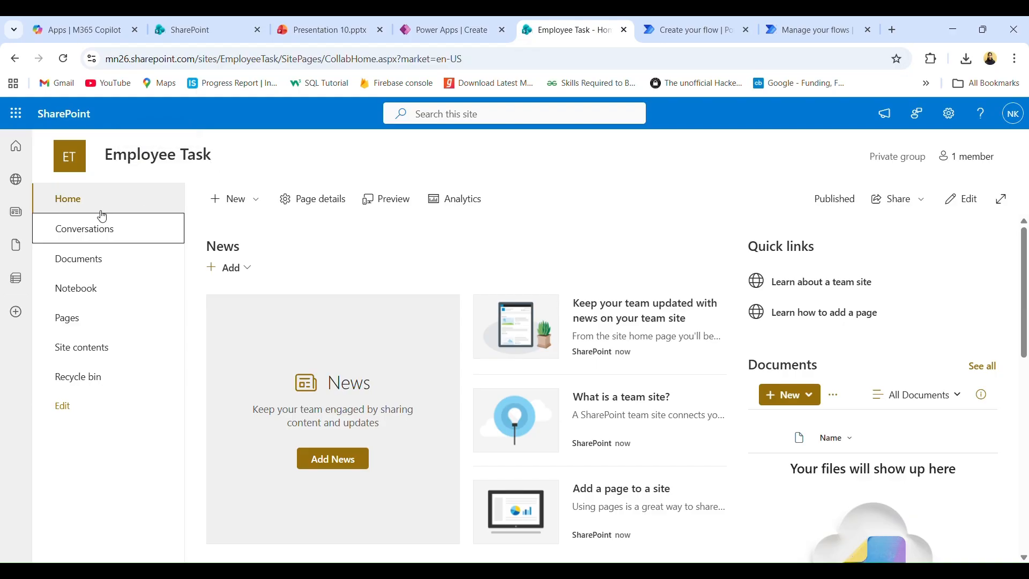
# Look through the new site's Documents and Pages sections, and open Site contents at full width.
pyautogui.click(99, 268)
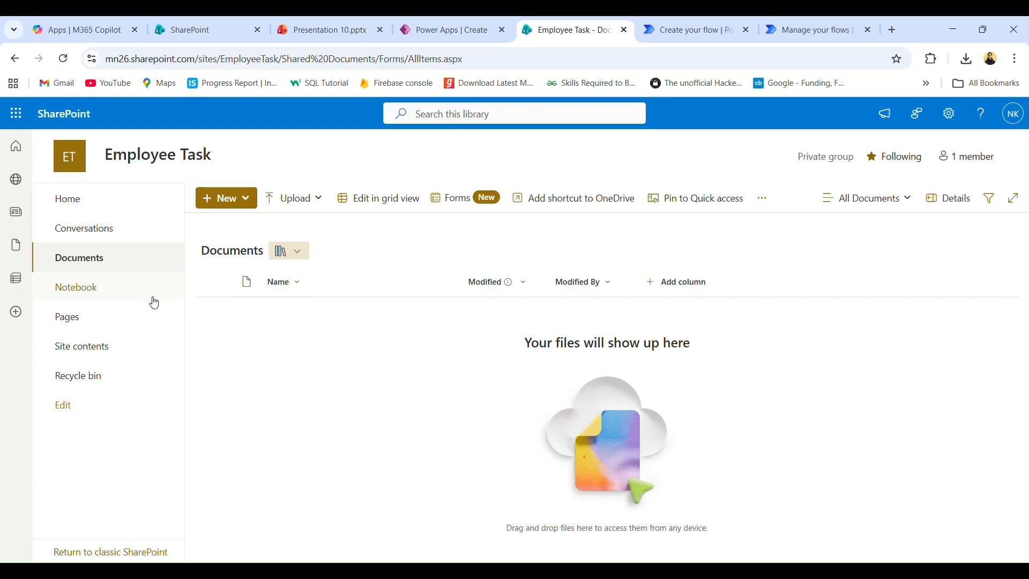
pyautogui.click(118, 326)
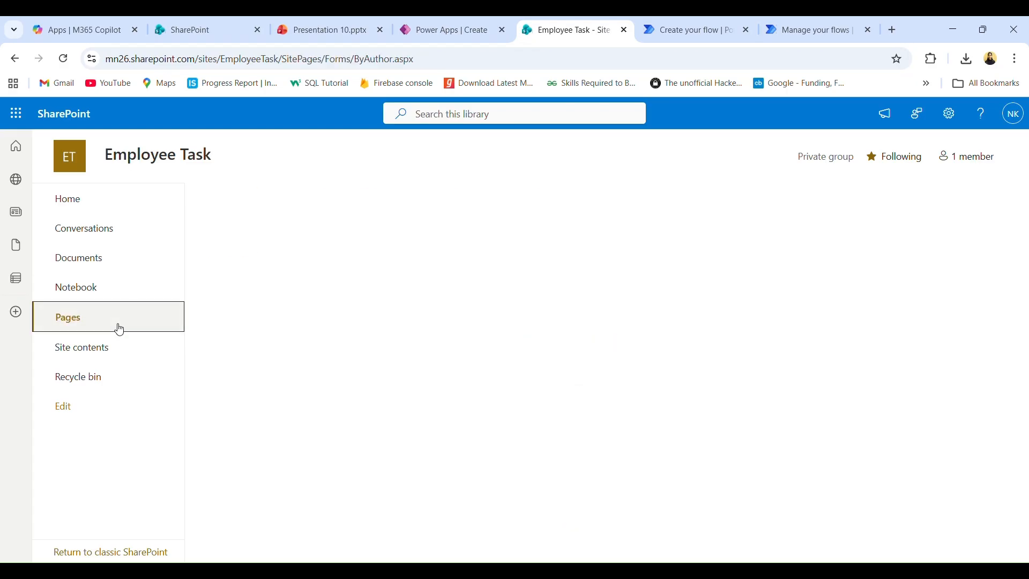
pyautogui.click(129, 349)
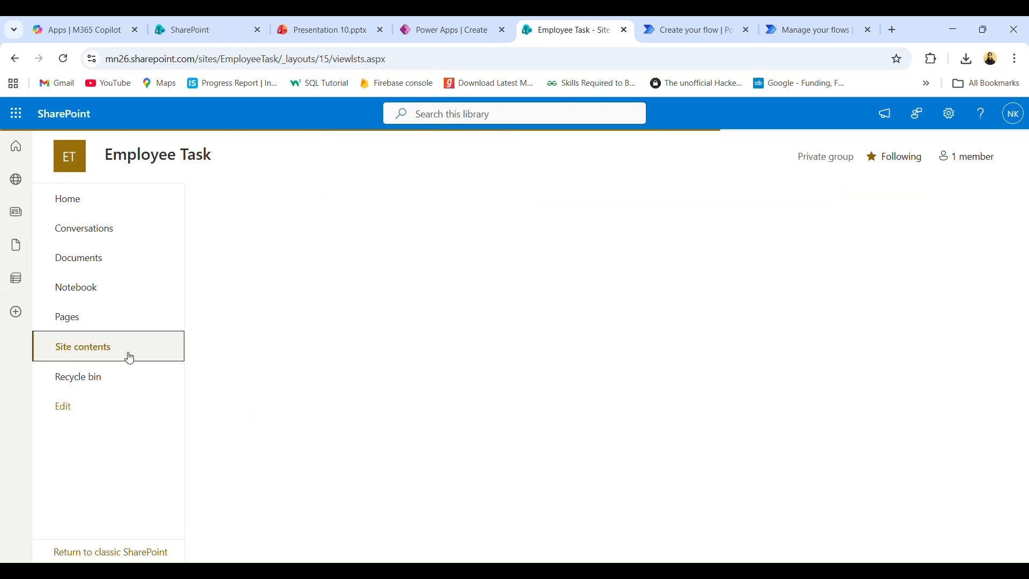
pyautogui.hotkey('alt', 'Left')
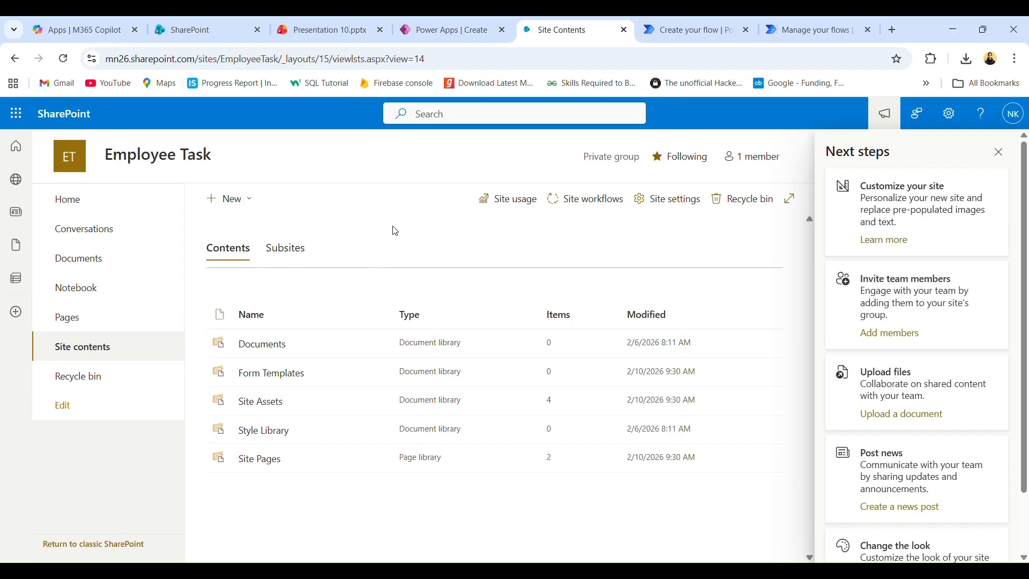
pyautogui.click(790, 198)
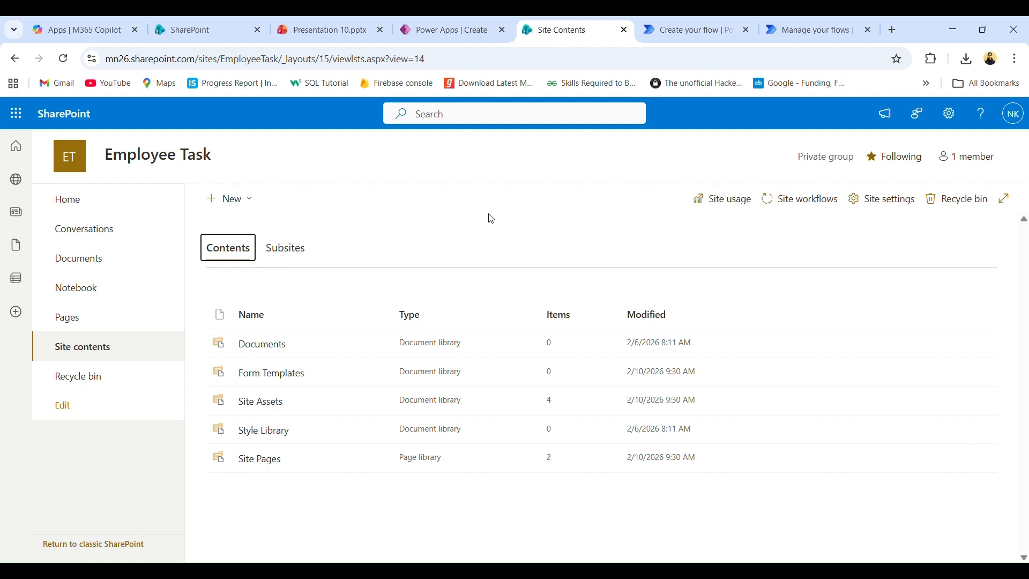
# Open the Documents library, check its options for new content, and return to Site contents.
pyautogui.click(281, 354)
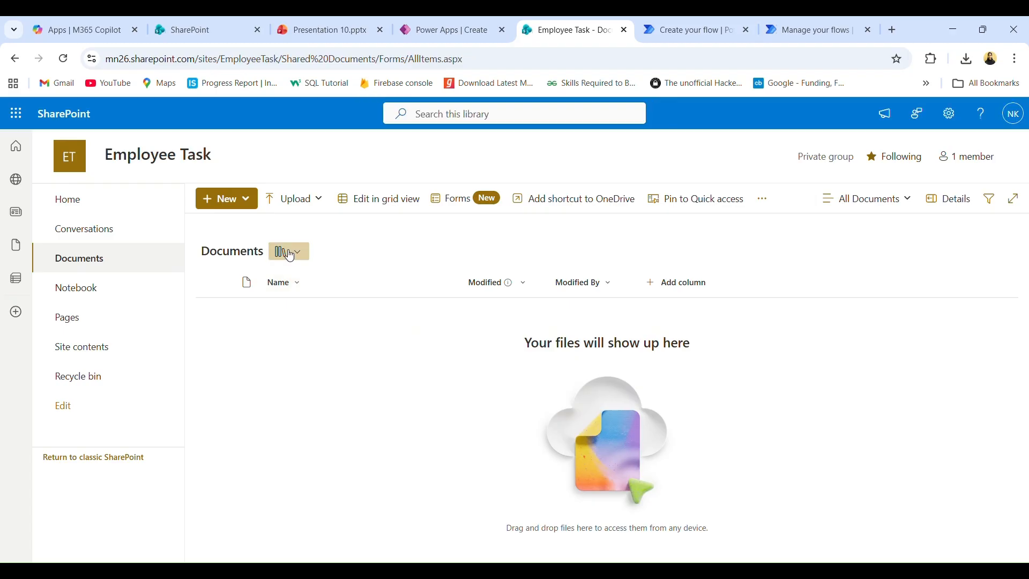
pyautogui.click(247, 202)
pyautogui.click(405, 396)
pyautogui.click(15, 59)
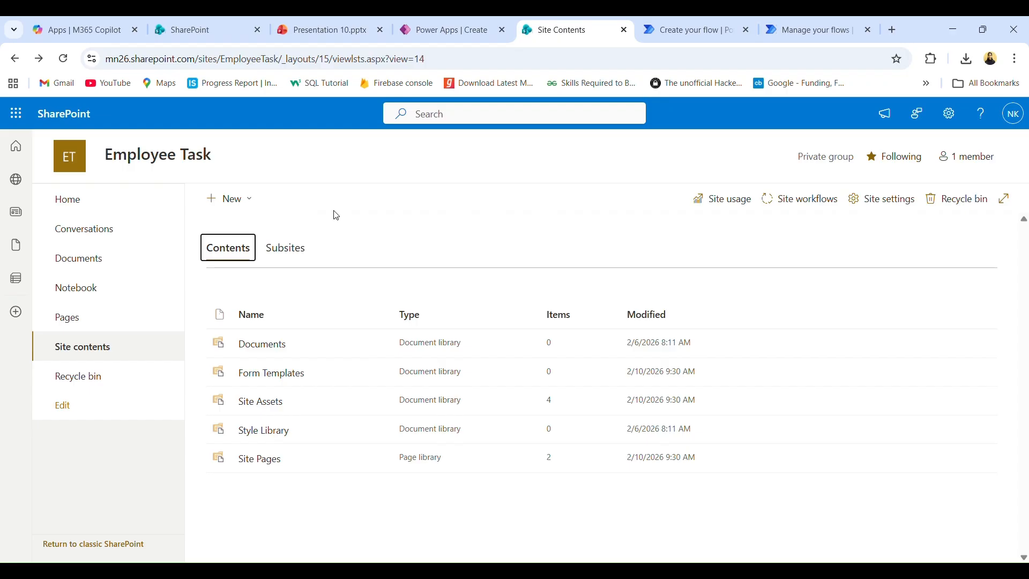
# Create a blank list named Task in the Employee Task site.
pyautogui.click(250, 203)
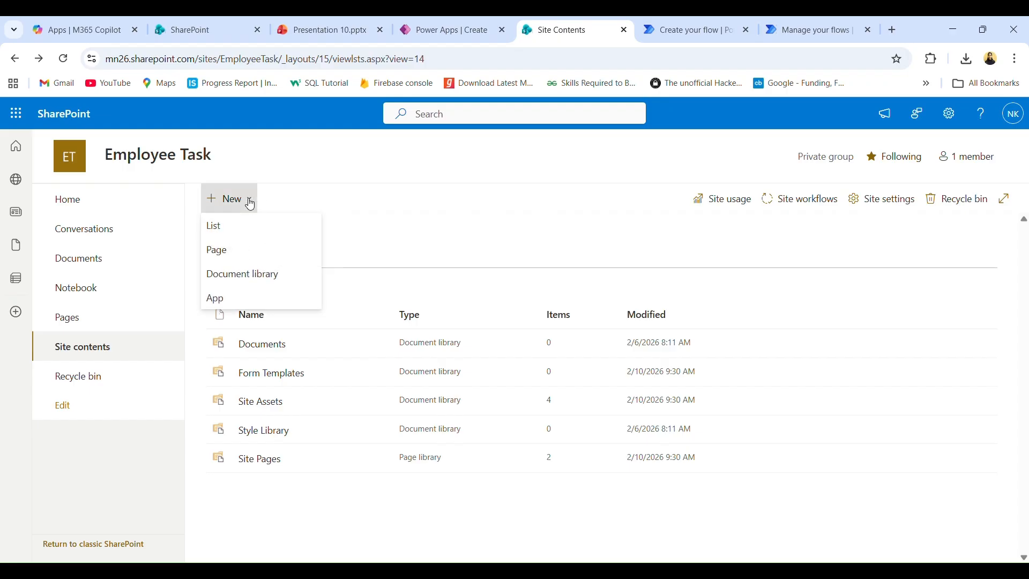
pyautogui.click(236, 226)
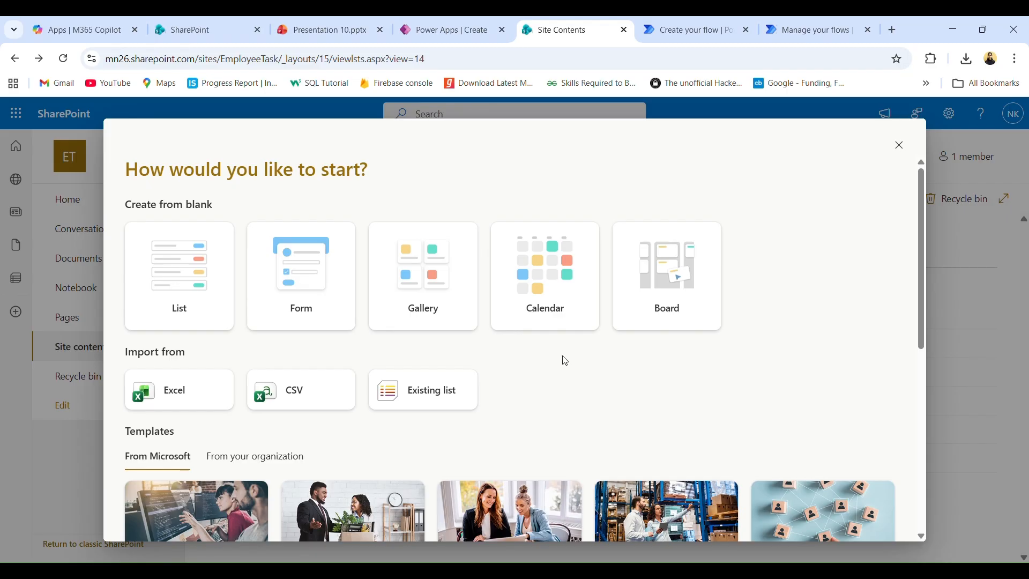
pyautogui.scroll(-1, 381, 352)
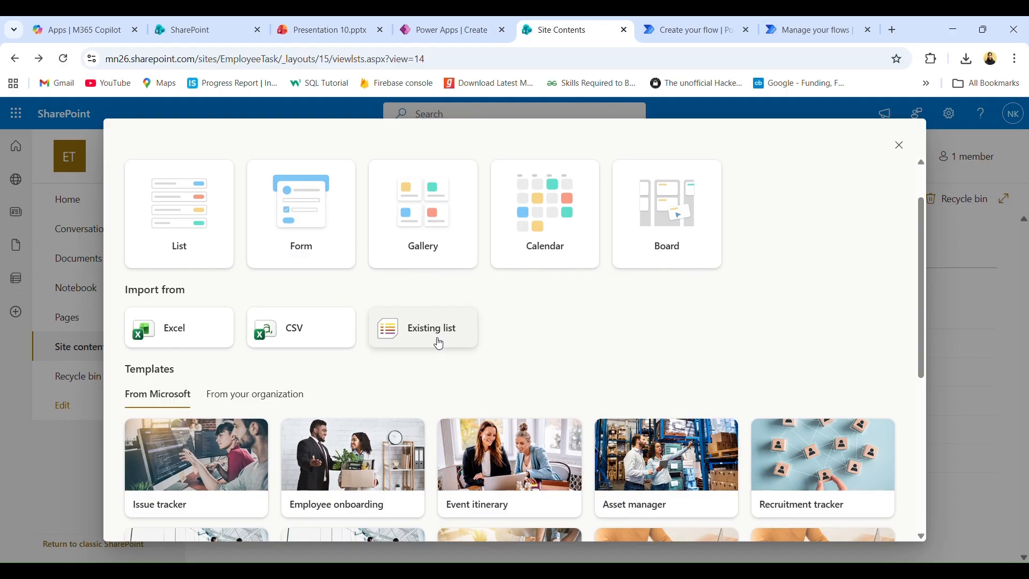
pyautogui.scroll(1, 547, 322)
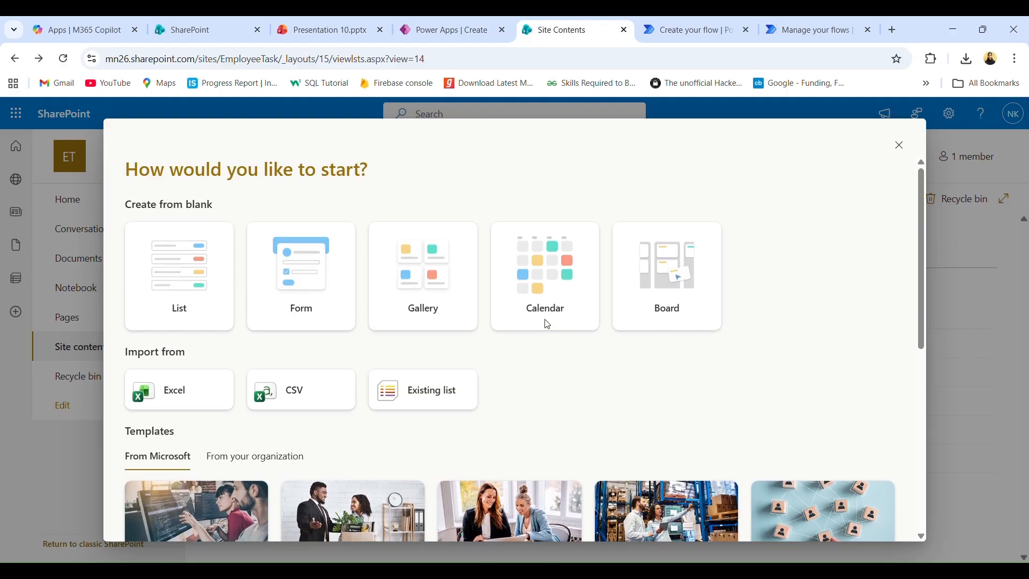
pyautogui.moveTo(212, 289)
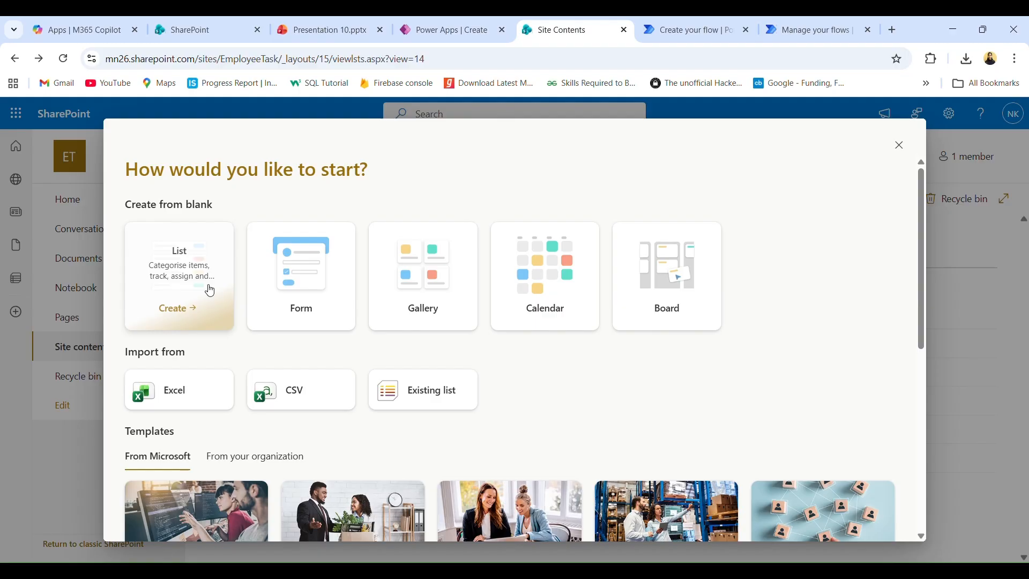
pyautogui.click(210, 289)
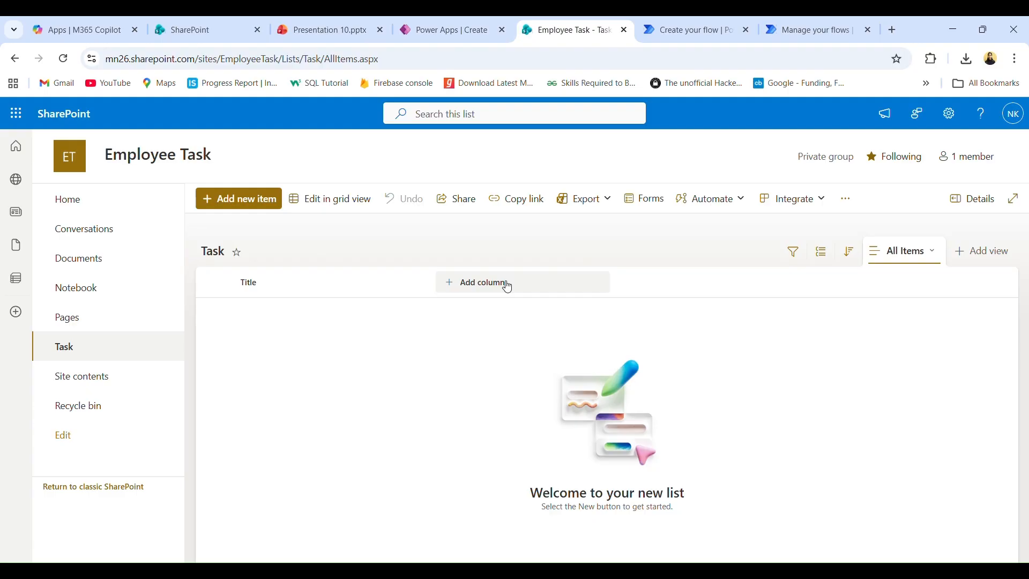
# Add an item titled "test" to the Task list and save it.
pyautogui.click(248, 213)
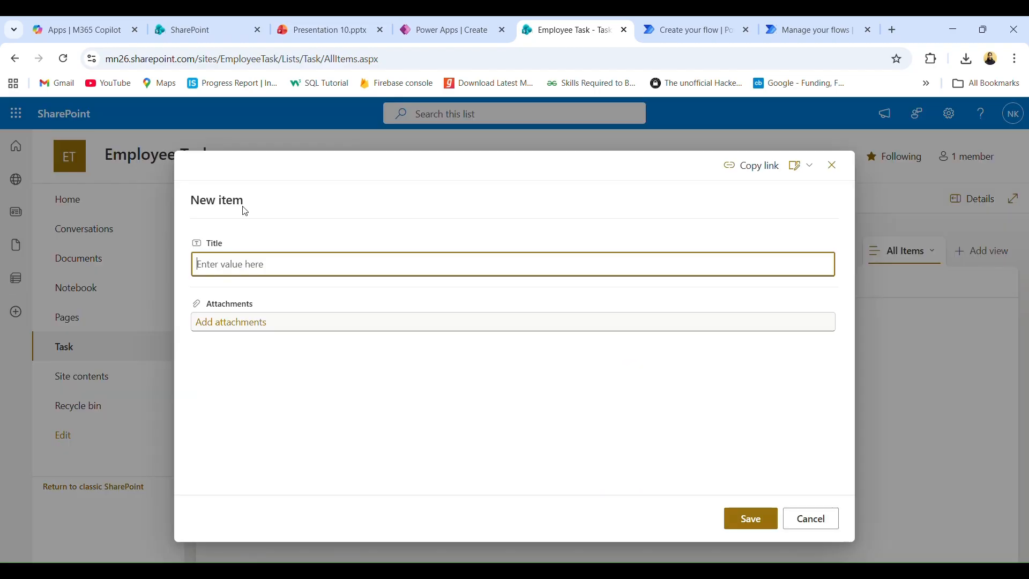
pyautogui.write('test')
pyautogui.click(751, 518)
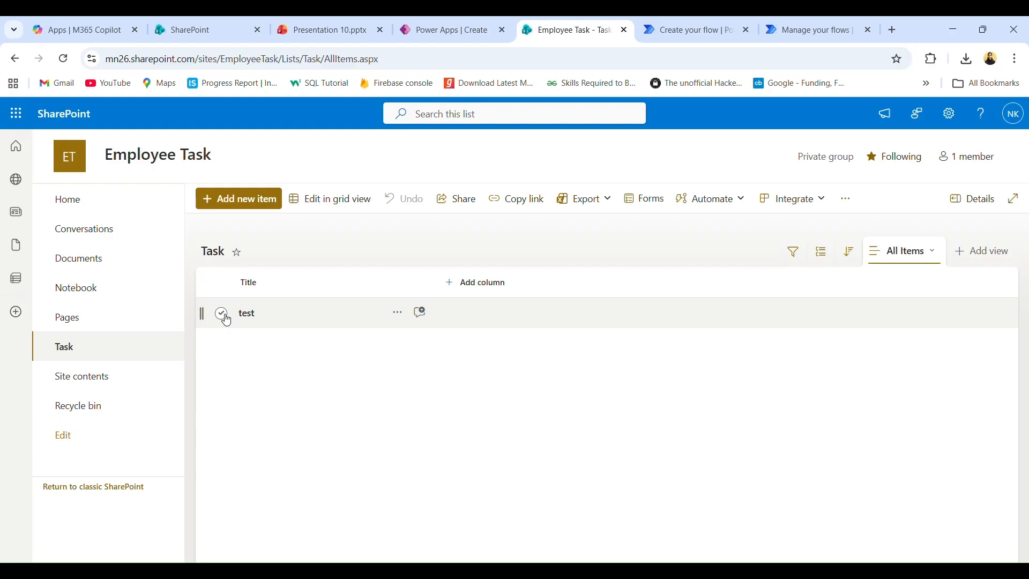
# Edit the Task list's All Items view to display the ID column as well, and save the view.
pyautogui.click(225, 319)
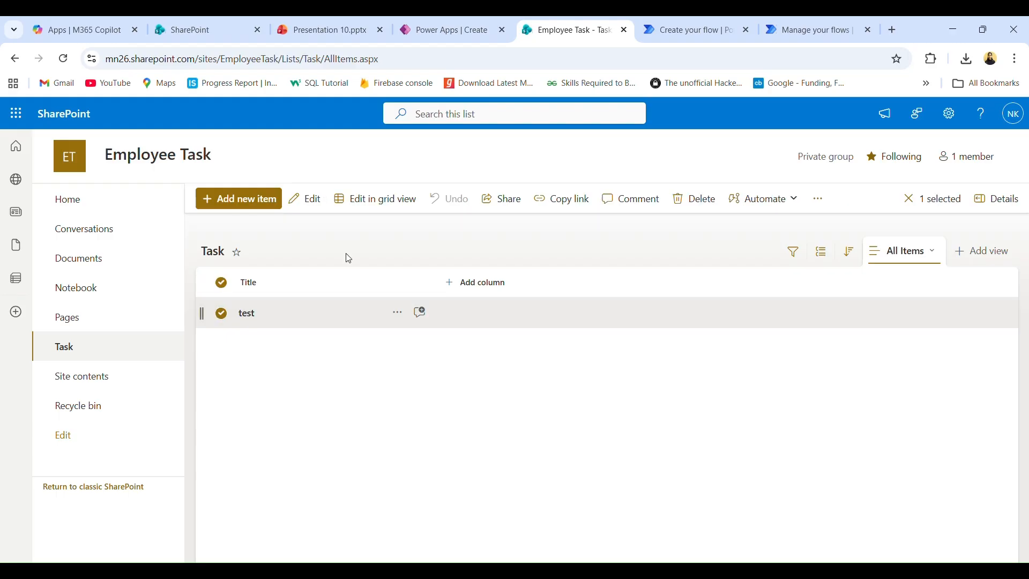
pyautogui.click(222, 282)
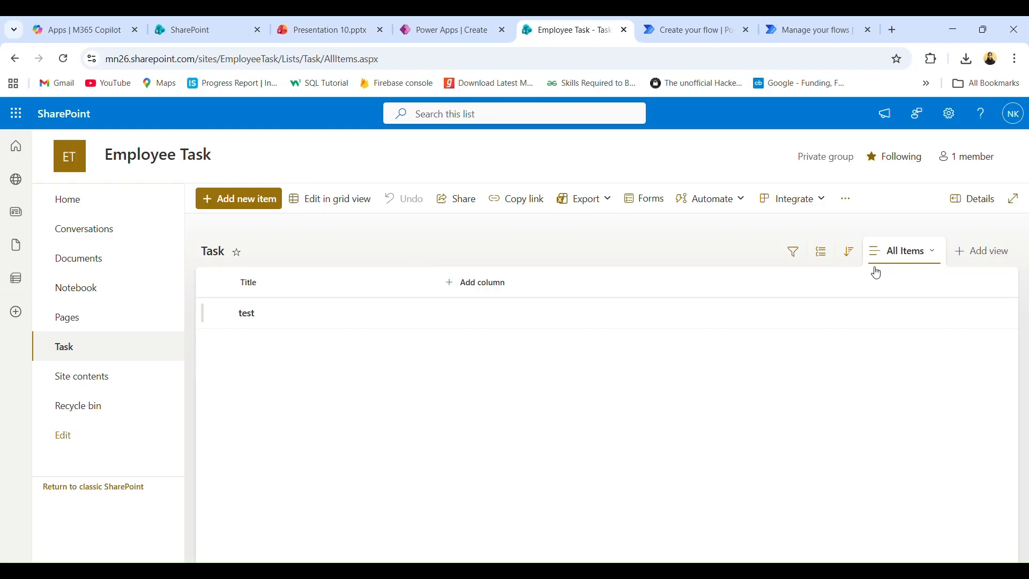
pyautogui.click(942, 254)
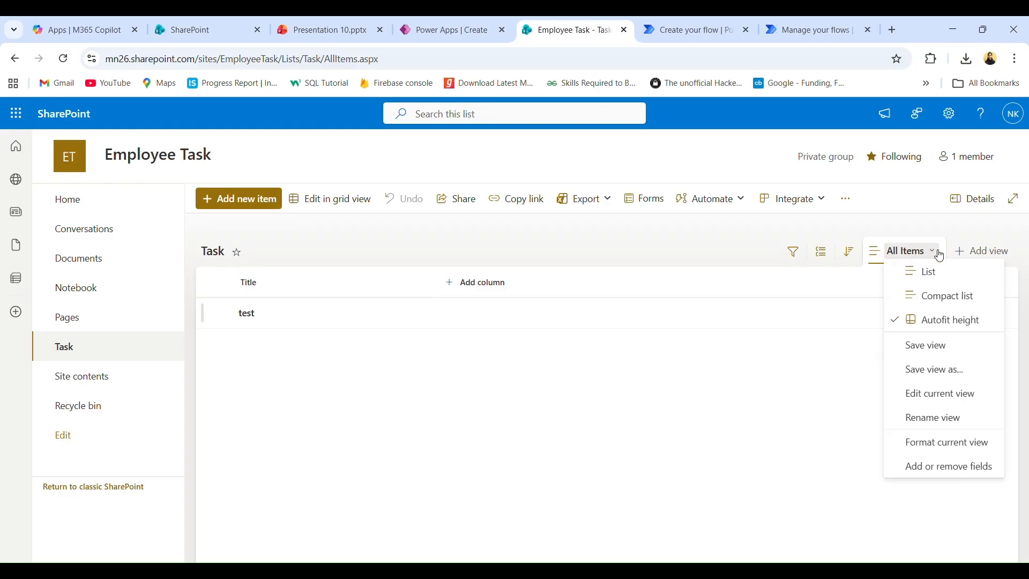
pyautogui.click(927, 397)
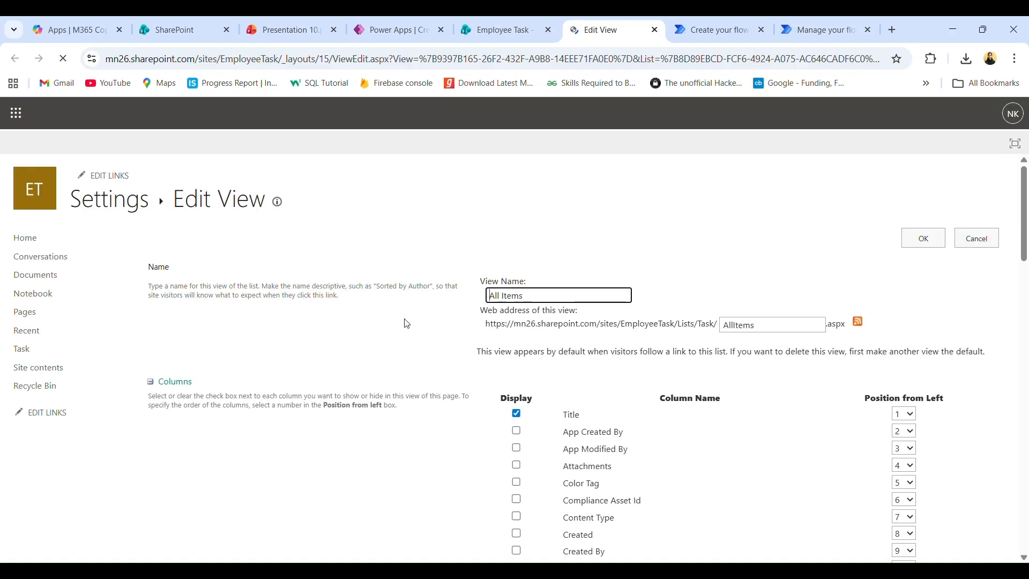
pyautogui.scroll(-3, 408, 362)
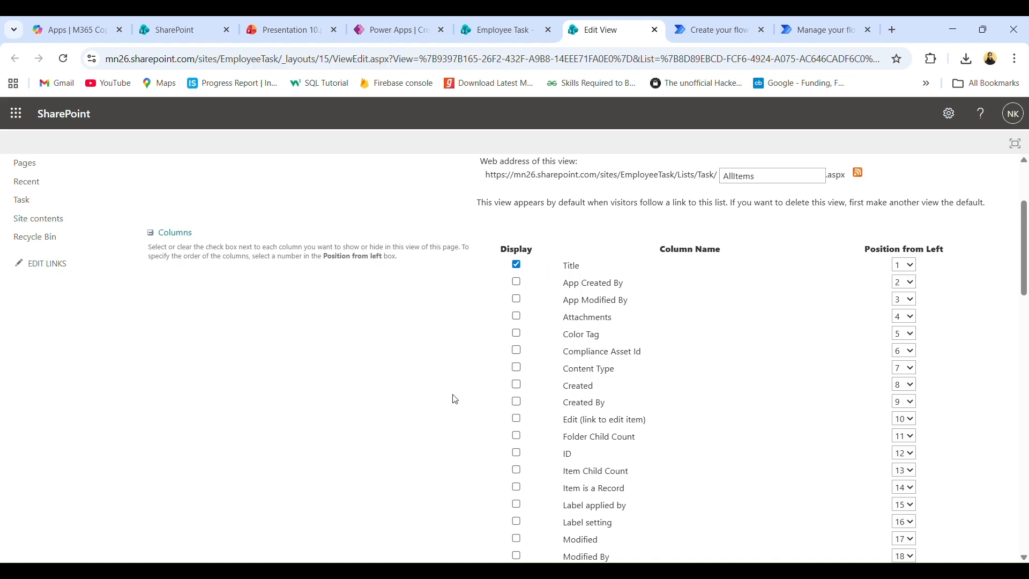
pyautogui.scroll(-5, 569, 288)
pyautogui.scroll(1, 570, 288)
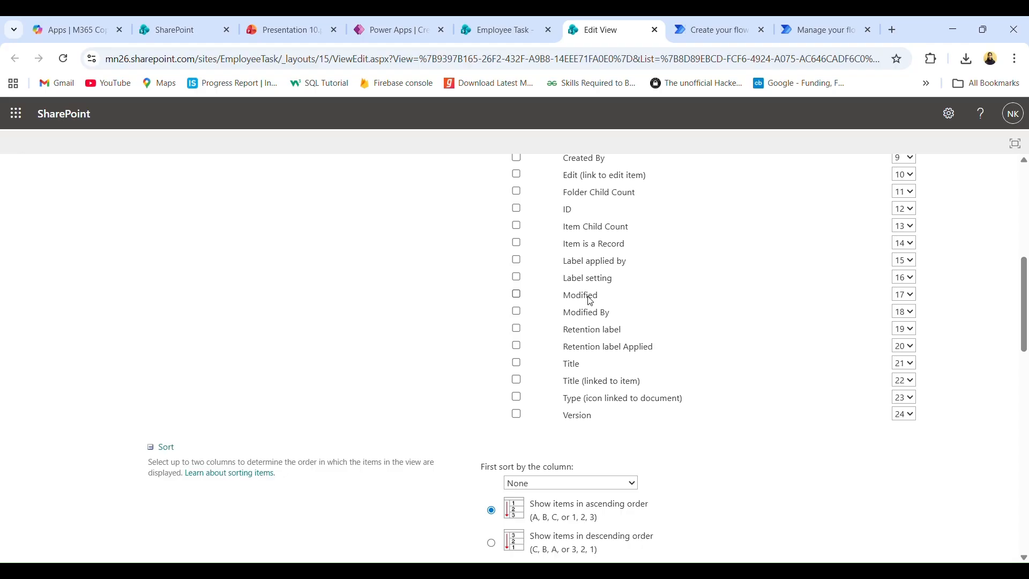
pyautogui.scroll(2, 568, 296)
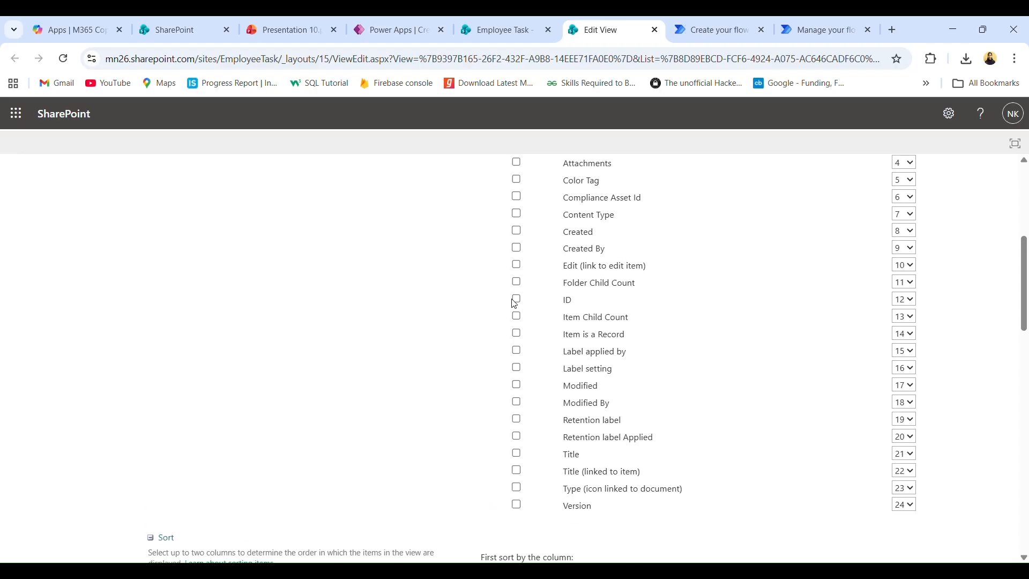
pyautogui.scroll(-20, 719, 374)
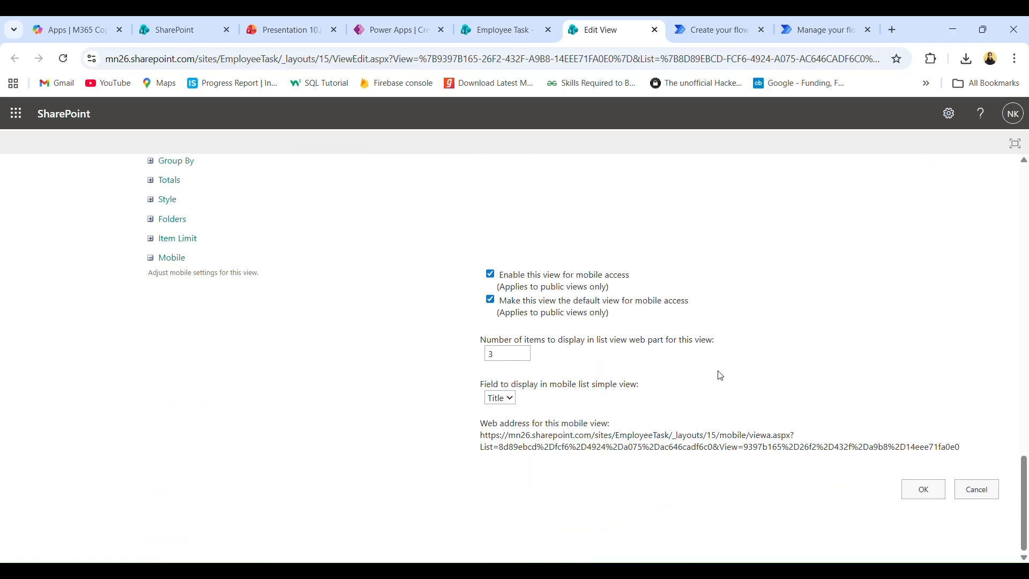
pyautogui.click(907, 490)
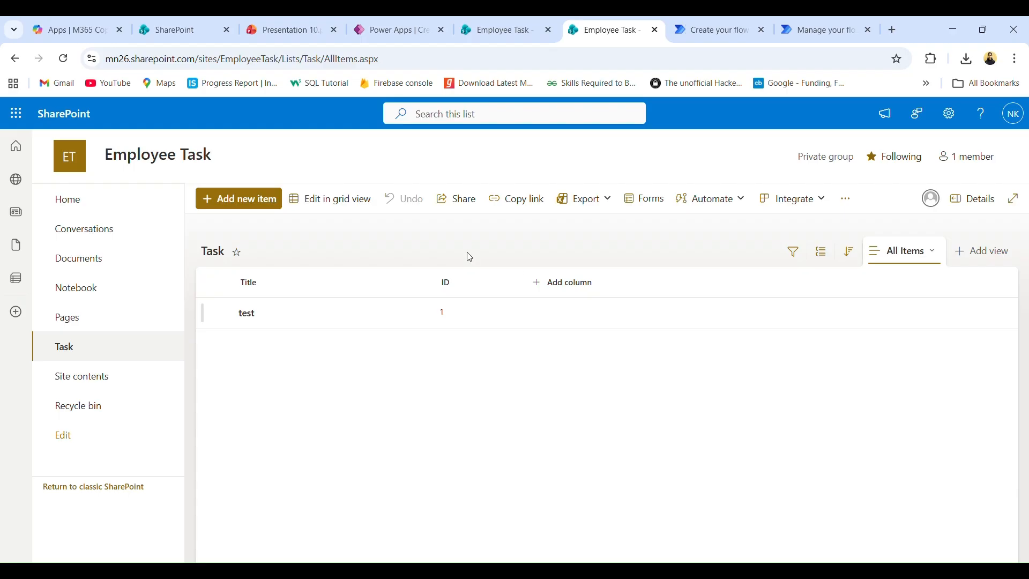
# Open the column creation options for the Task list and look through the available column types, including Choice, Person, Hyperlink and Lookup.
pyautogui.click(568, 287)
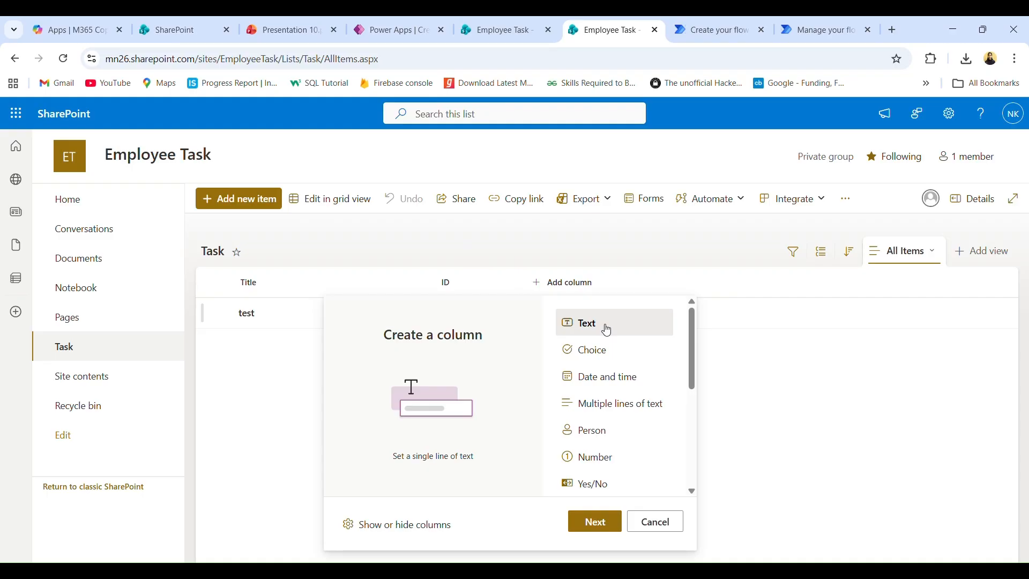
pyautogui.click(604, 355)
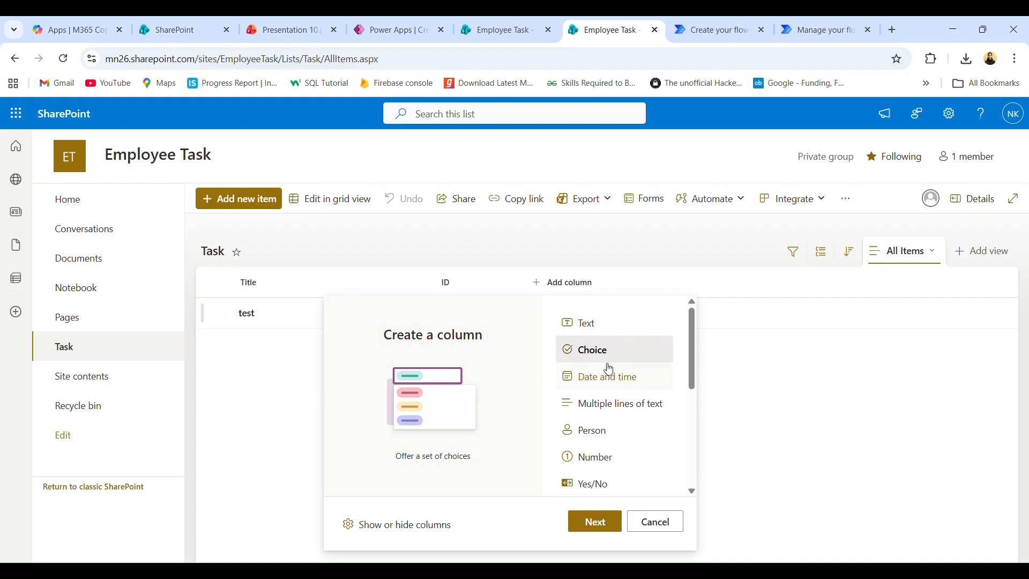
pyautogui.click(609, 381)
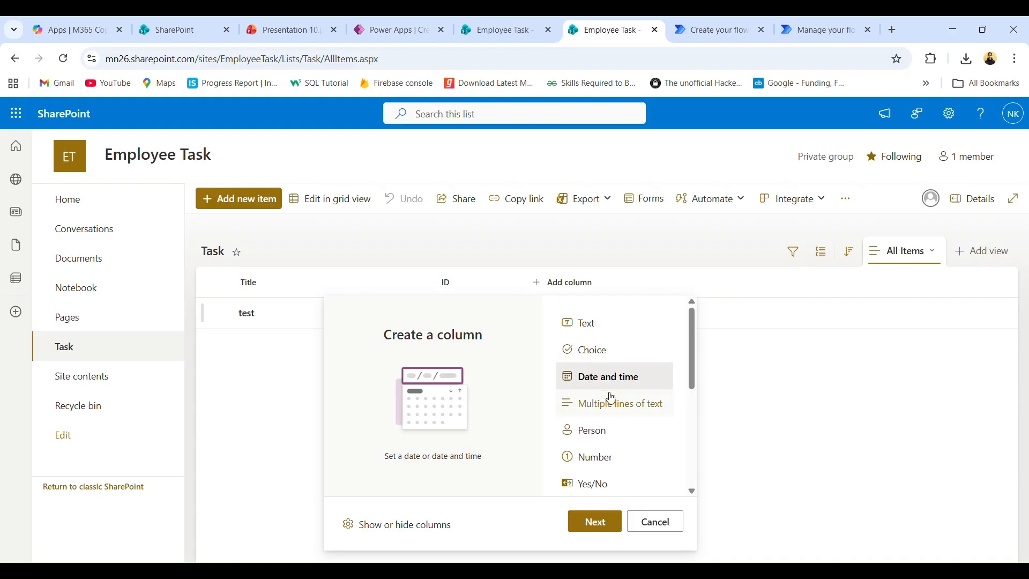
pyautogui.click(610, 399)
pyautogui.scroll(-1, 611, 391)
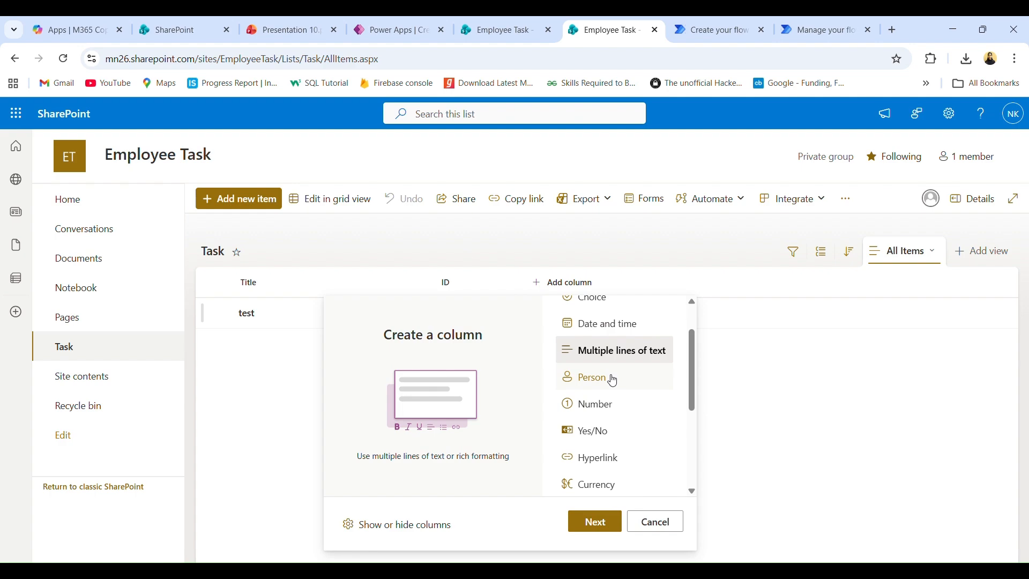
pyautogui.scroll(1, 615, 376)
pyautogui.scroll(1, 606, 364)
pyautogui.scroll(-2, 600, 341)
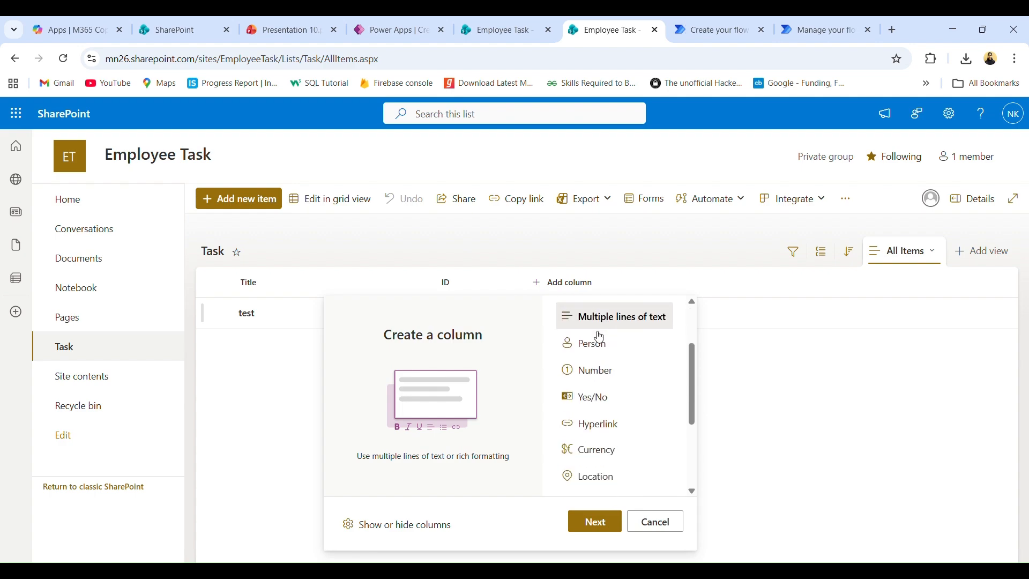
pyautogui.click(601, 338)
pyautogui.scroll(-1, 617, 362)
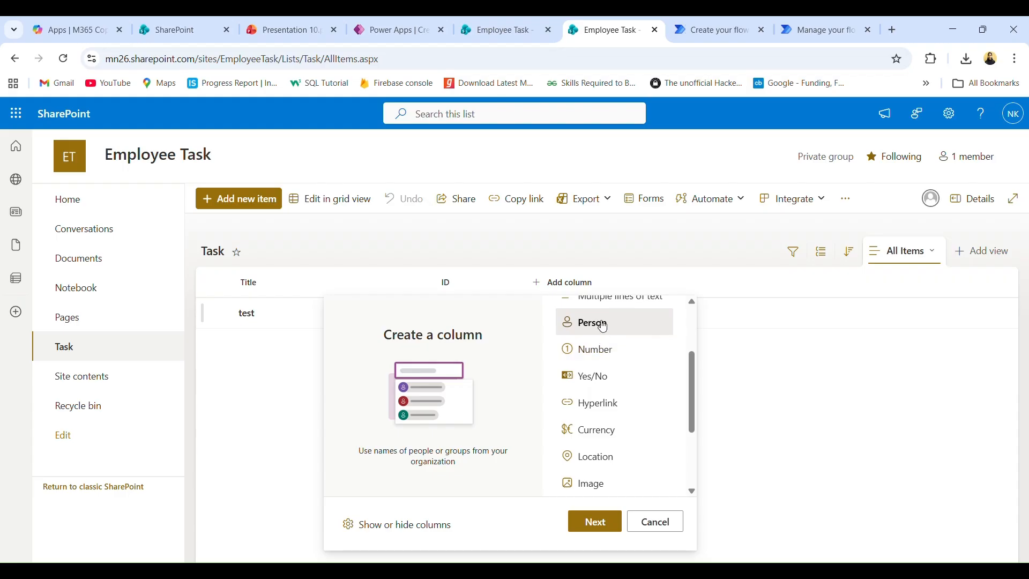
pyautogui.click(607, 352)
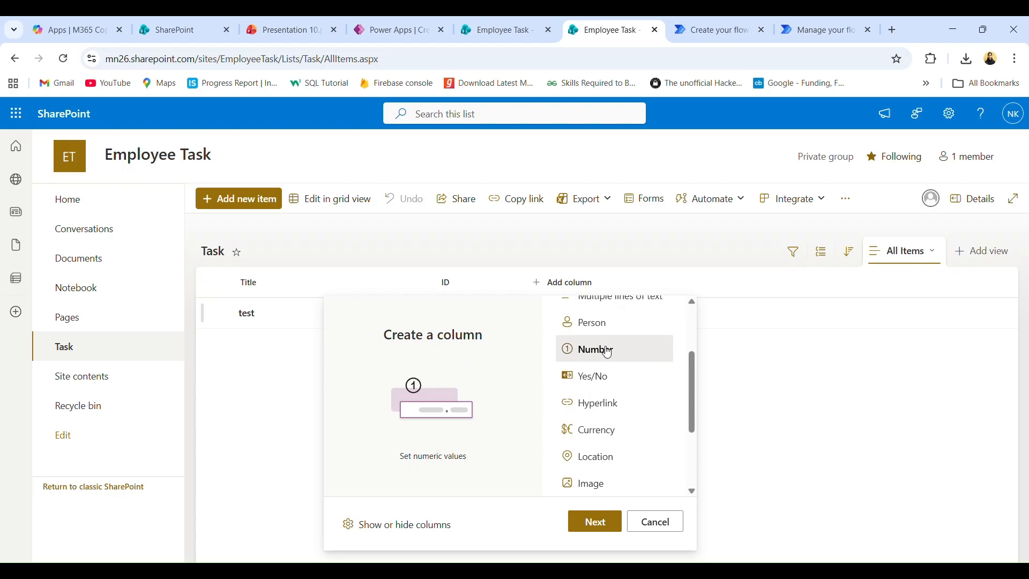
pyautogui.click(611, 385)
pyautogui.scroll(-1, 611, 386)
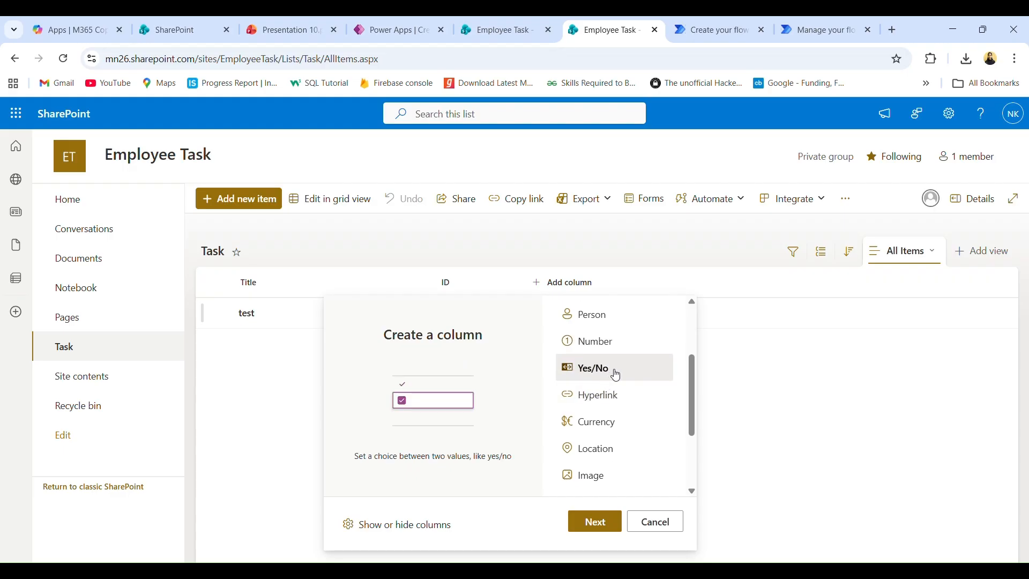
pyautogui.scroll(-1, 613, 374)
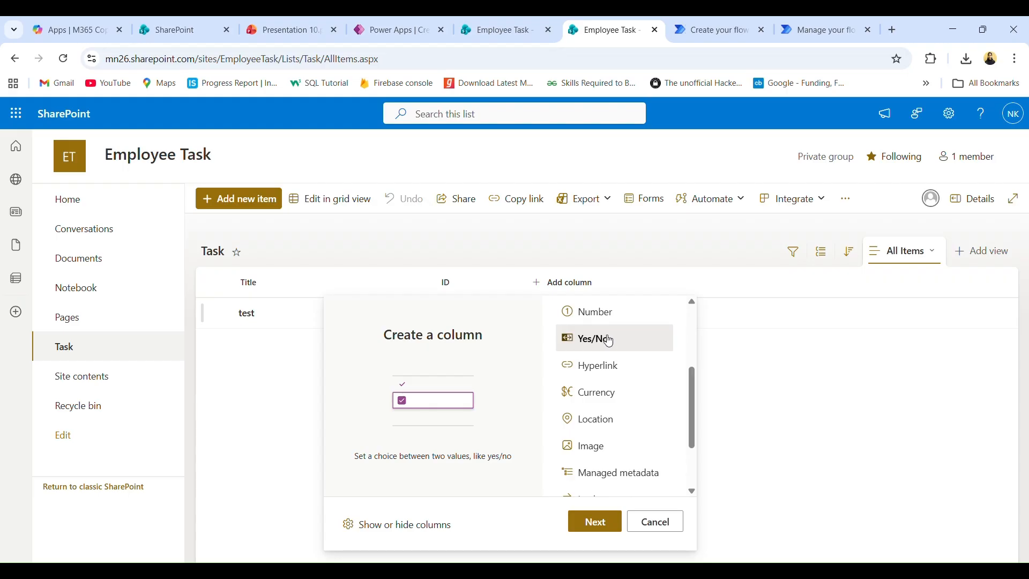
pyautogui.click(613, 369)
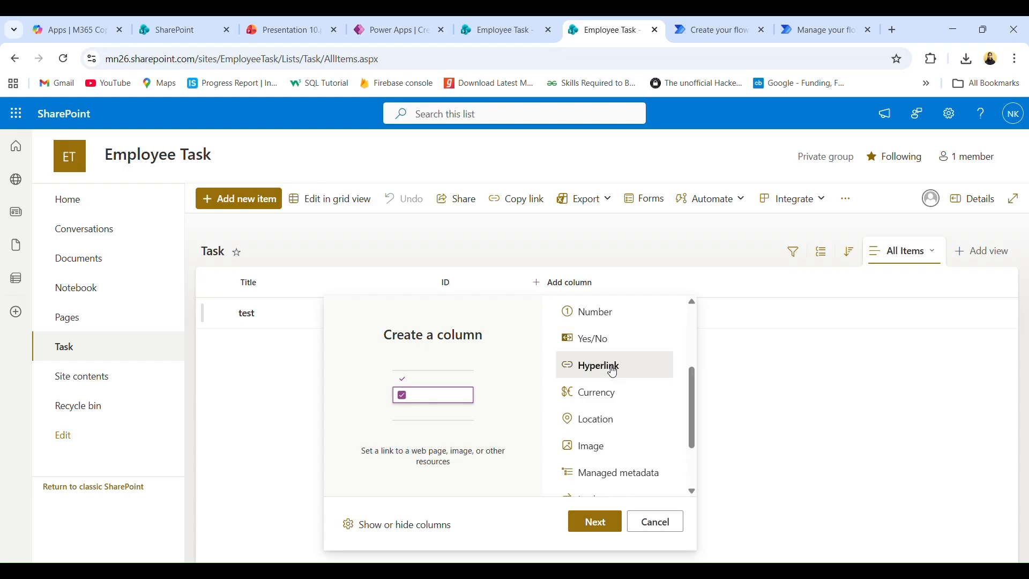
pyautogui.scroll(-1, 635, 380)
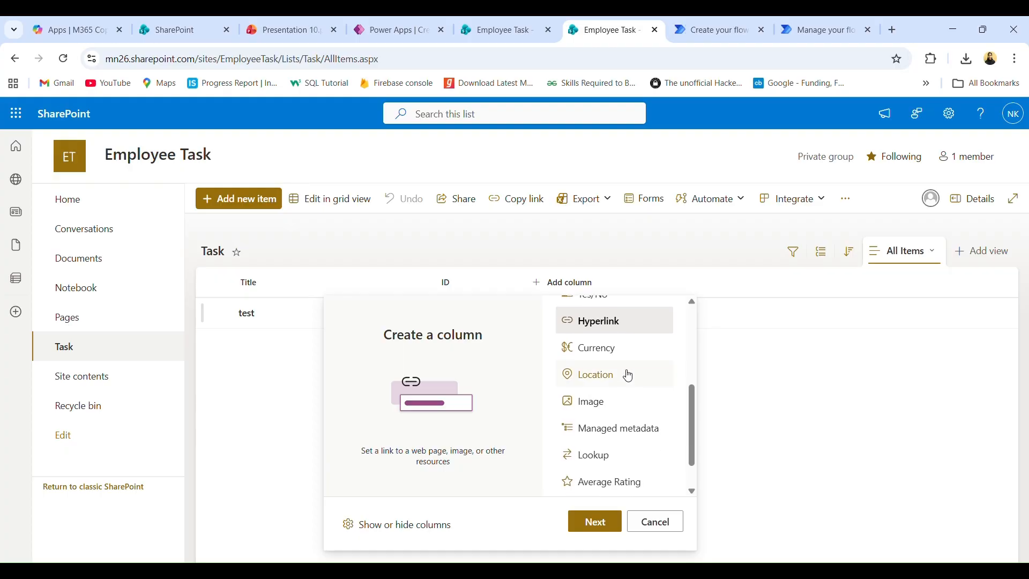
pyautogui.scroll(-1, 615, 378)
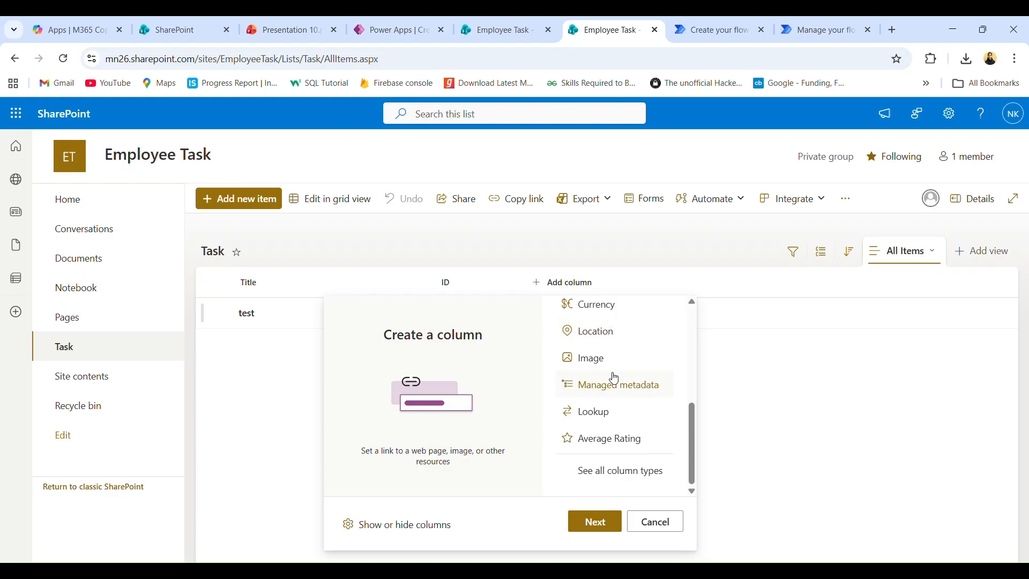
pyautogui.click(613, 415)
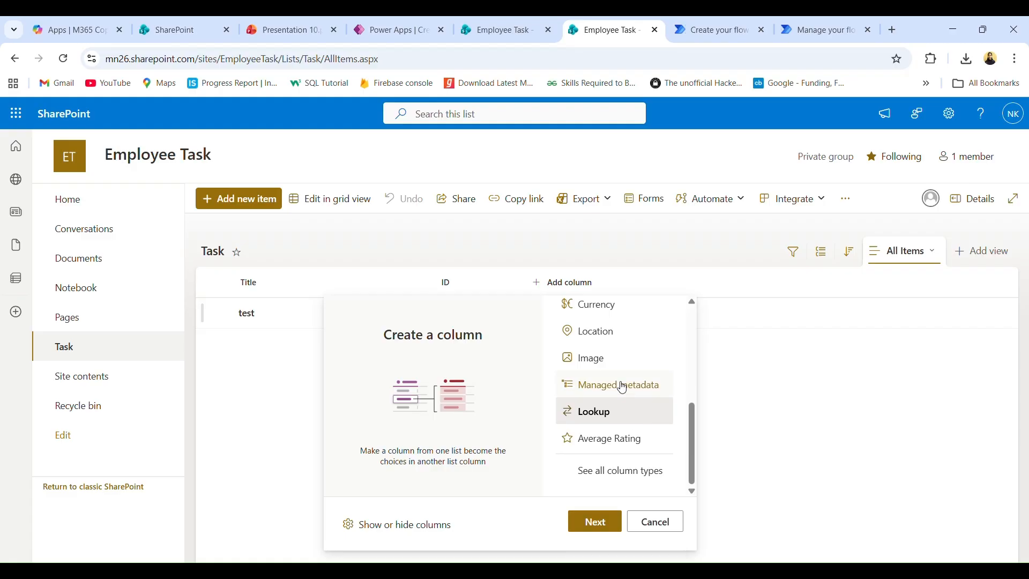
pyautogui.scroll(5, 621, 383)
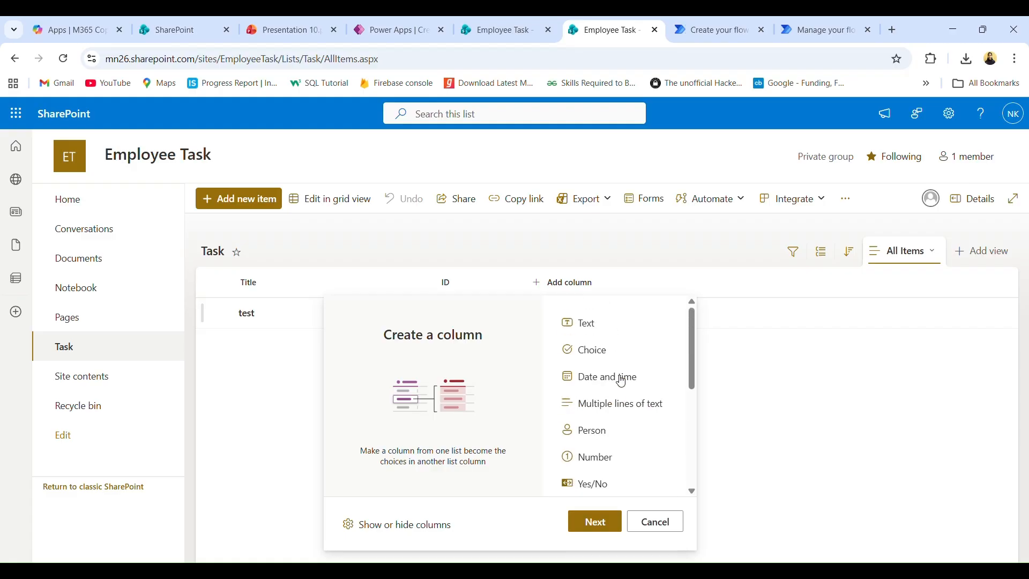
# Create a single line of text column named Task Name, reviewing its additional options before saving.
pyautogui.click(606, 324)
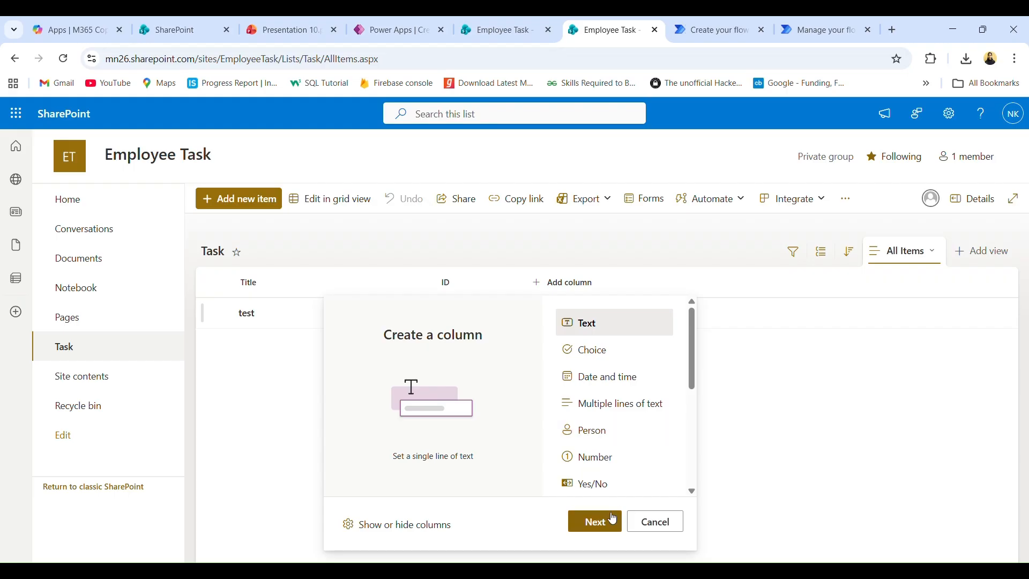
pyautogui.click(596, 523)
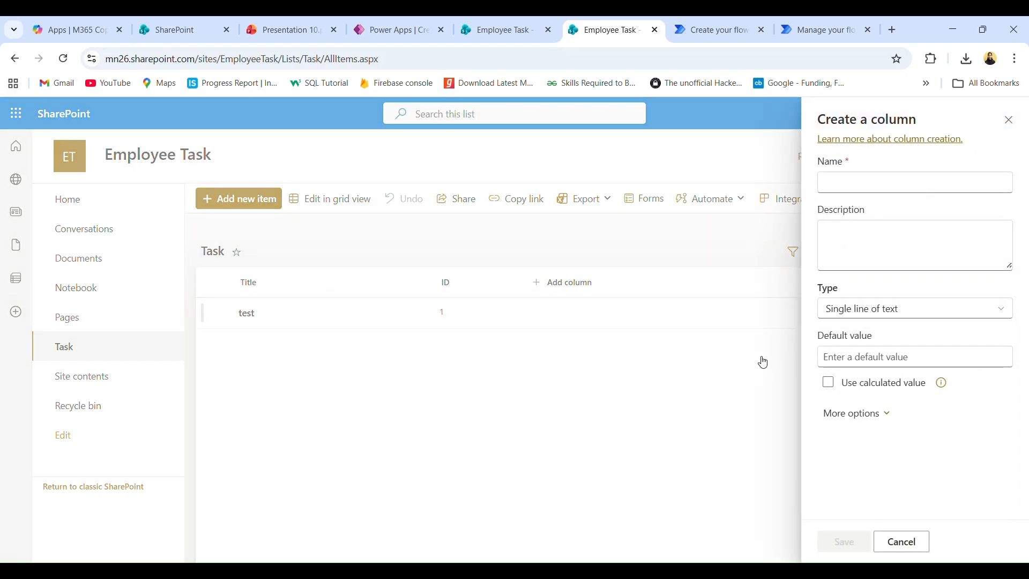
pyautogui.click(872, 185)
pyautogui.write('Task')
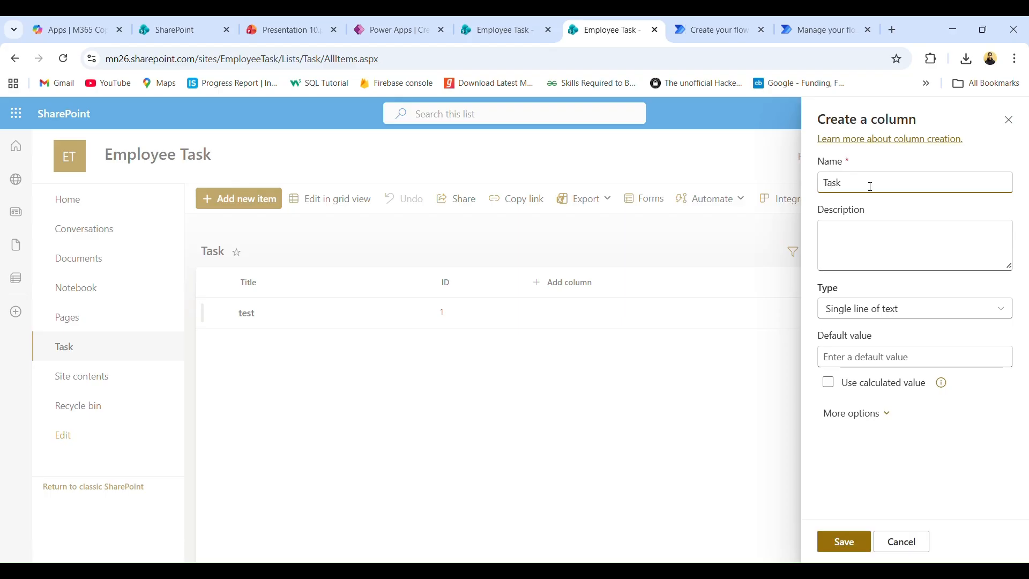
pyautogui.write(' Name')
pyautogui.click(858, 414)
pyautogui.scroll(-2, 895, 418)
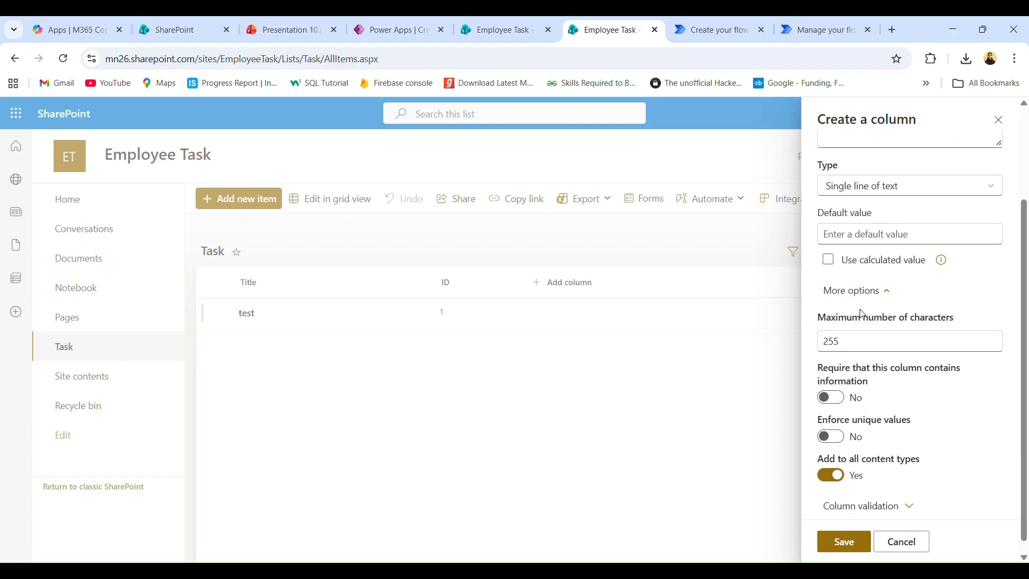
pyautogui.scroll(-1, 860, 292)
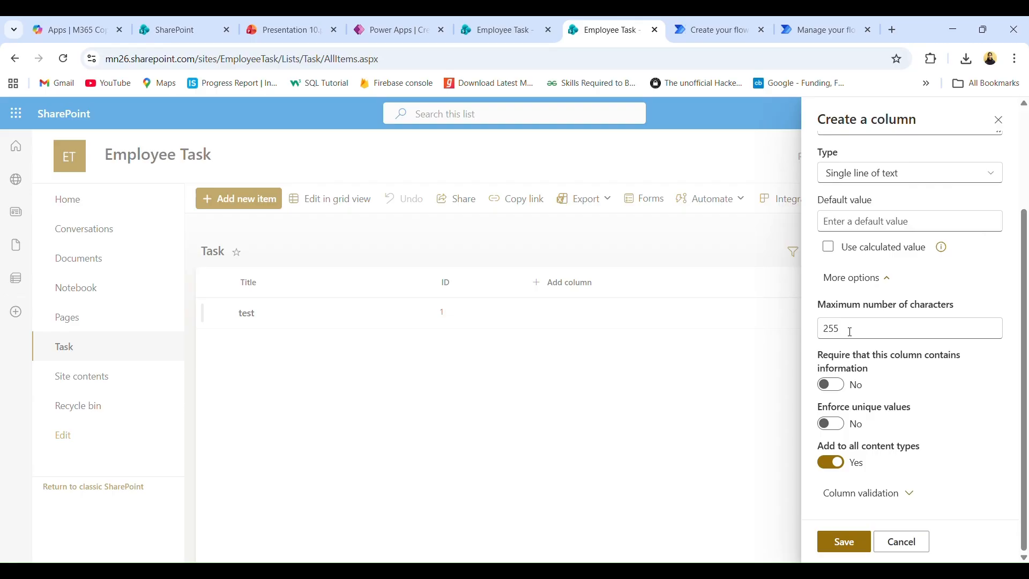
pyautogui.click(851, 541)
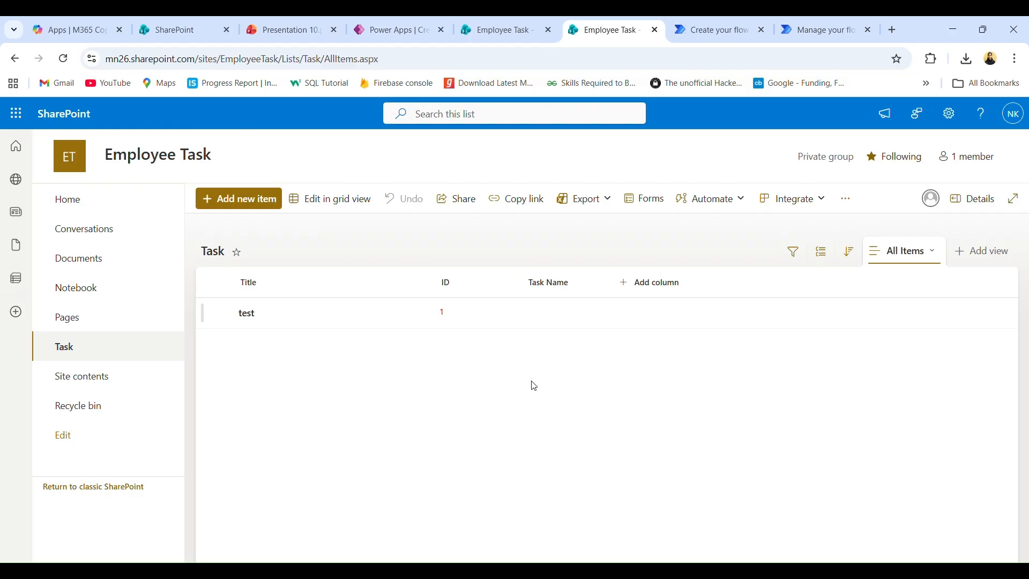
# Create a Choice column named Status with the choices Pending and Completed.
pyautogui.click(646, 283)
pyautogui.click(688, 356)
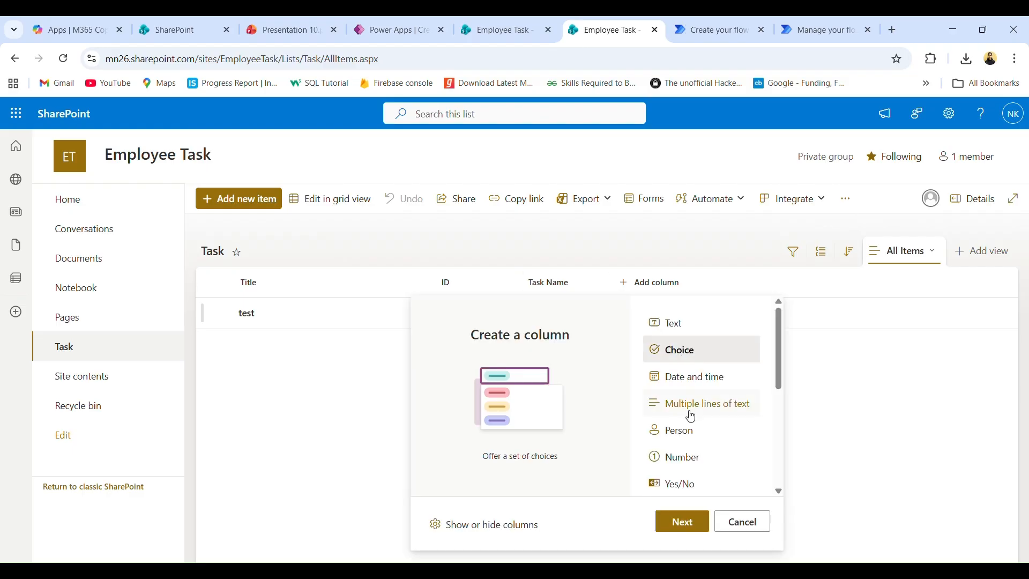
pyautogui.click(682, 522)
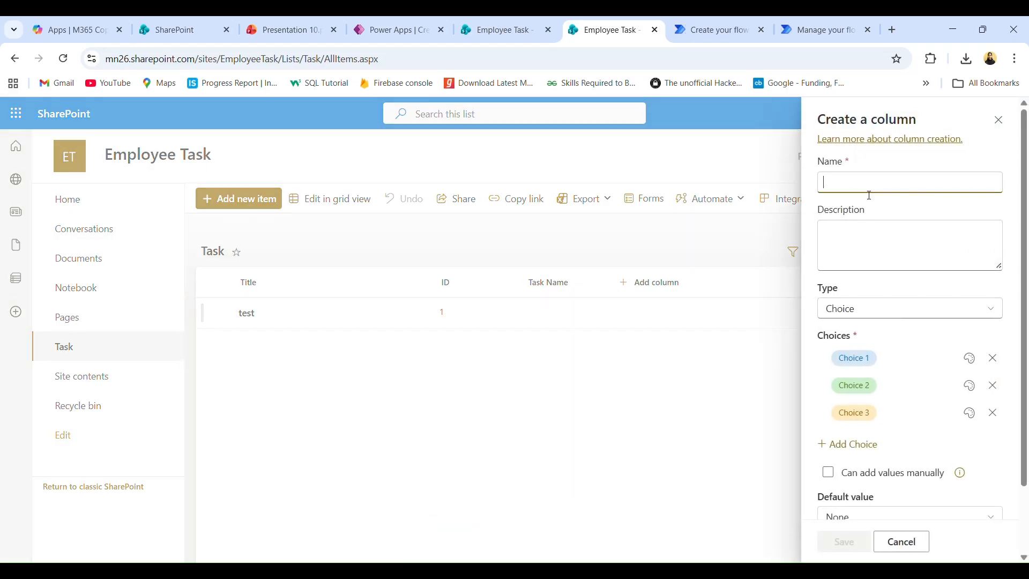
pyautogui.write('Status')
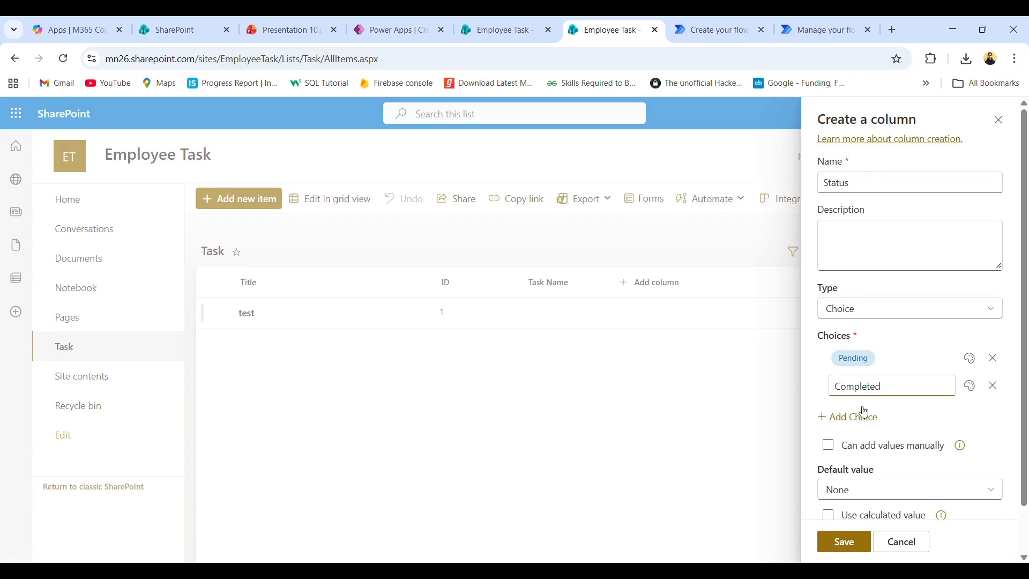
pyautogui.click(864, 413)
pyautogui.click(857, 541)
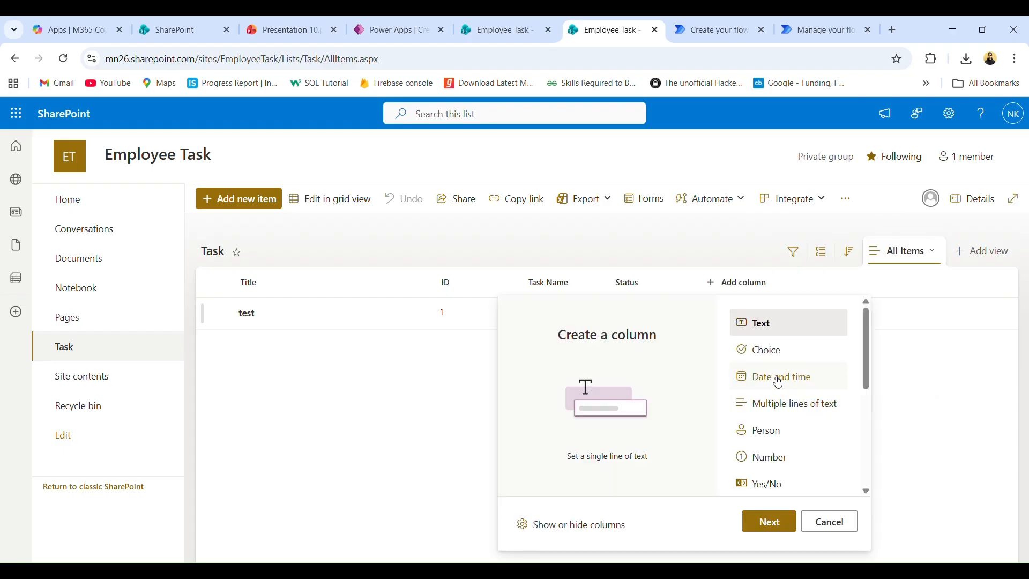
# Create a Choice column named Priority with the choices Low, Medium and High.
pyautogui.click(779, 364)
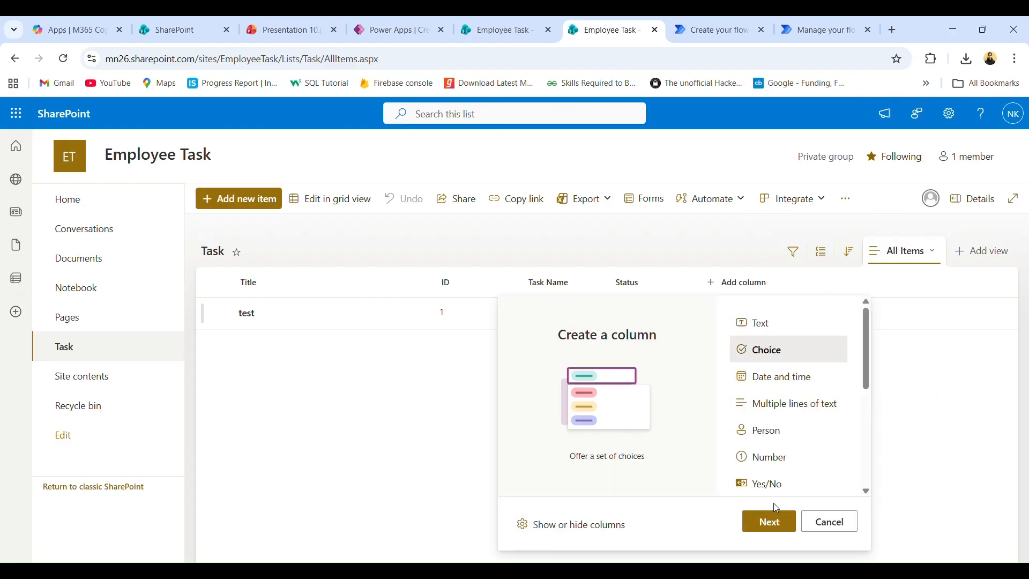
pyautogui.click(774, 523)
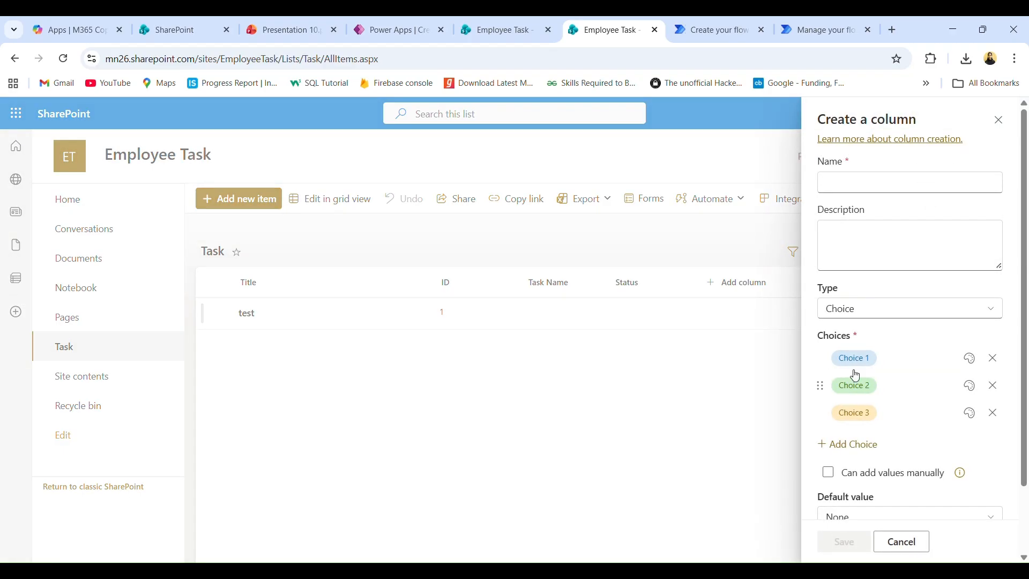
pyautogui.click(870, 188)
pyautogui.write('Priority')
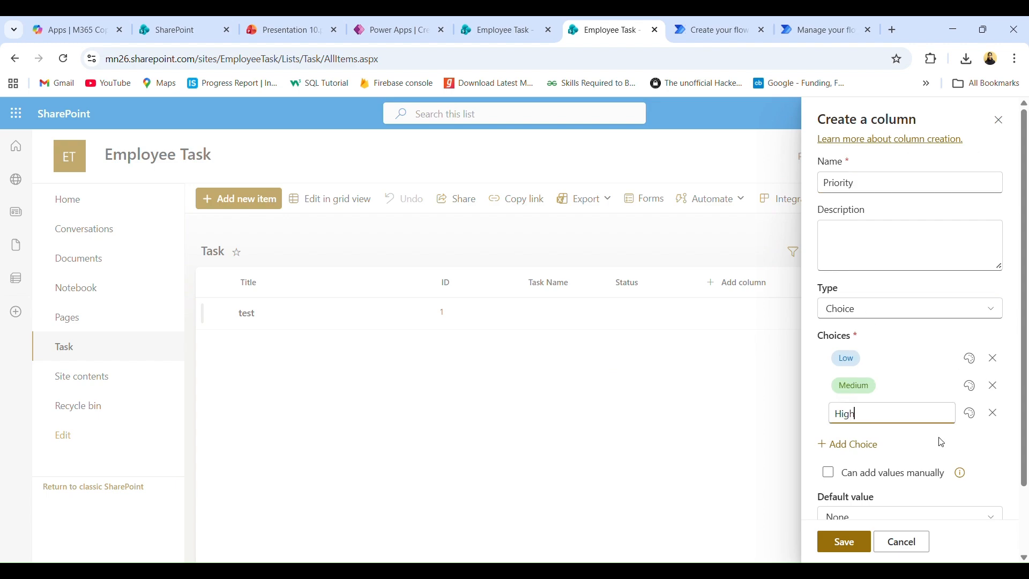
pyautogui.click(946, 449)
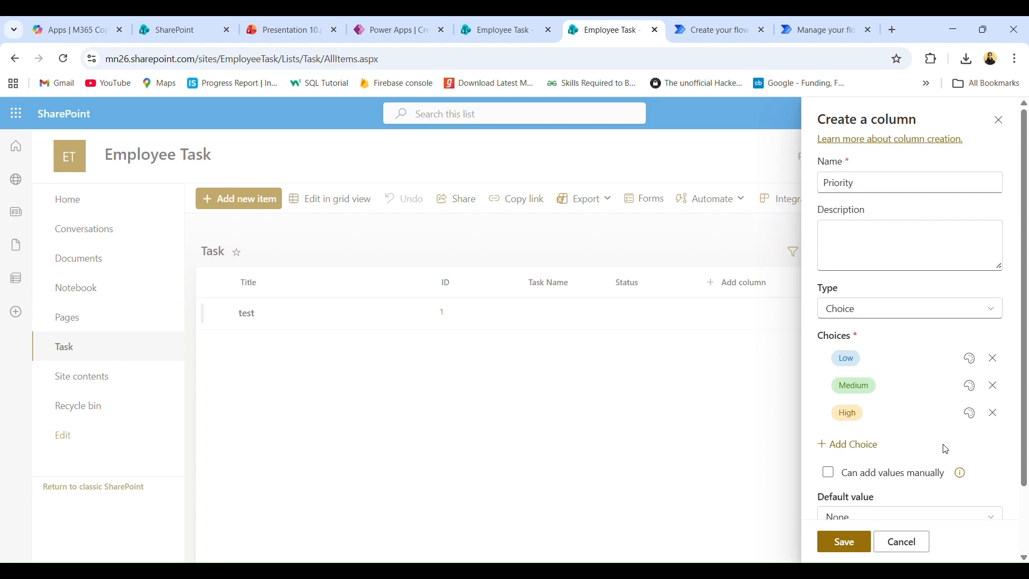
pyautogui.click(839, 540)
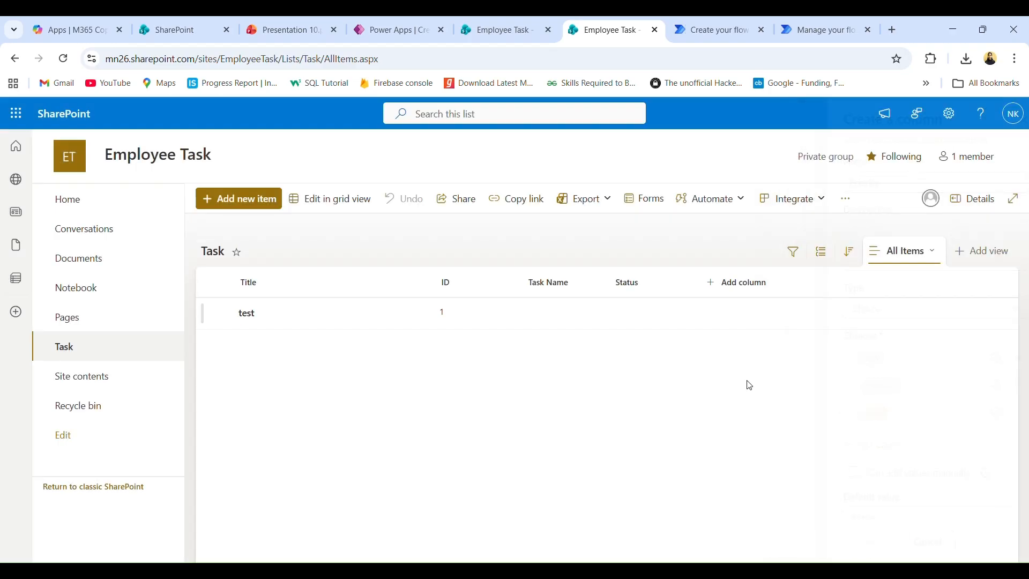
# Add a Person column named AssignTo to the Task list.
pyautogui.click(810, 281)
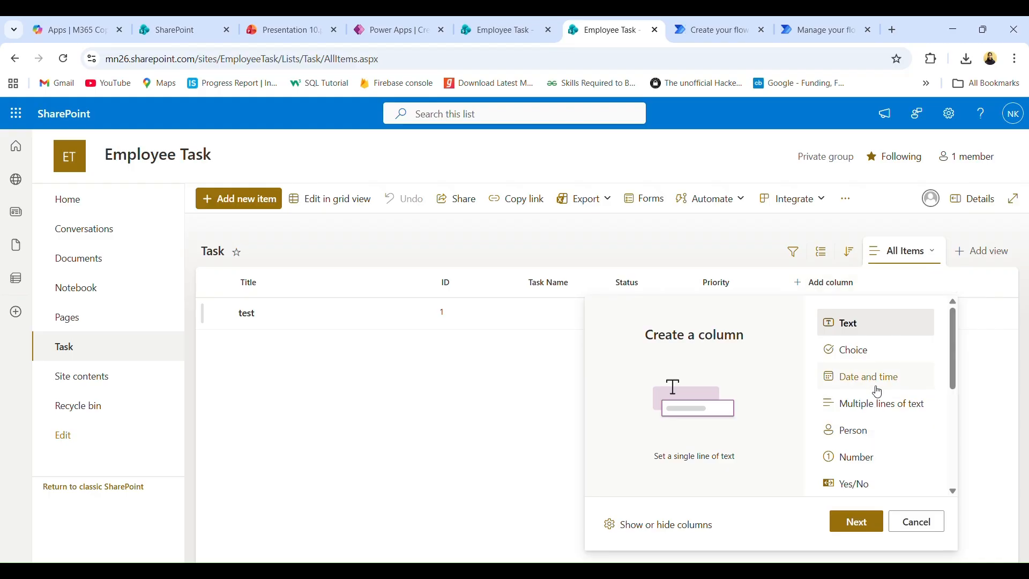
pyautogui.click(868, 431)
pyautogui.click(858, 521)
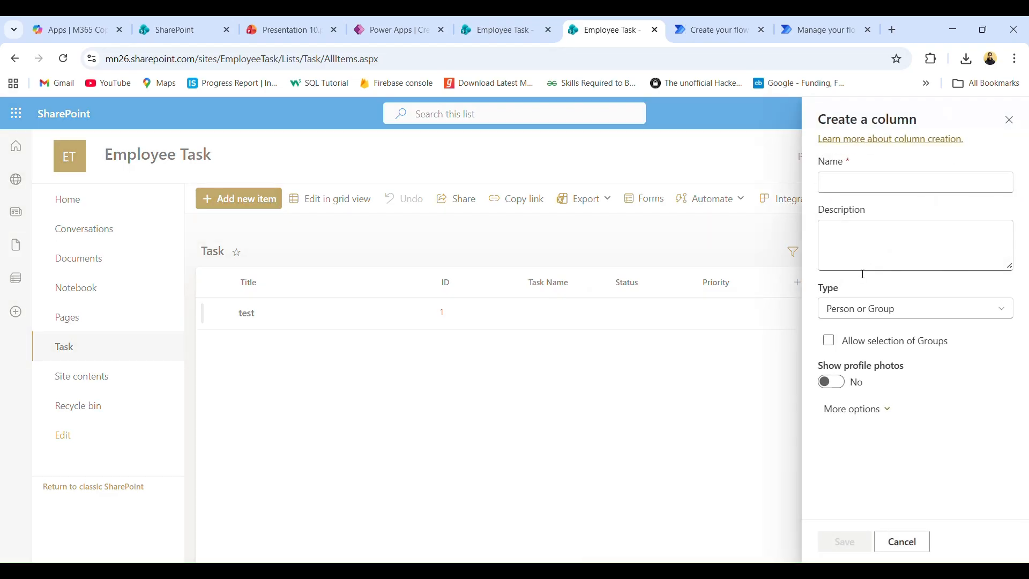
pyautogui.write('A')
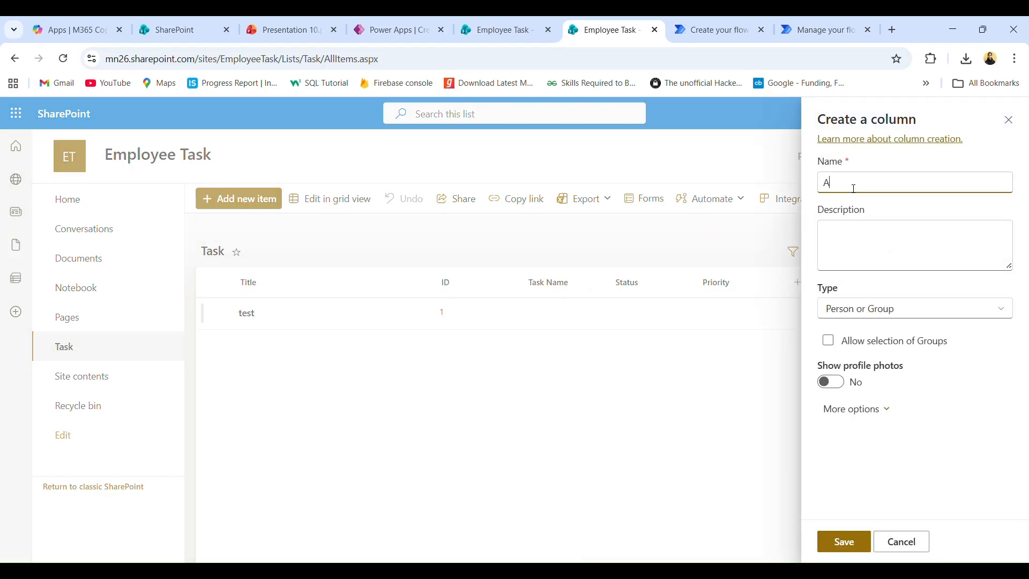
pyautogui.write('ssignTo')
pyautogui.click(858, 547)
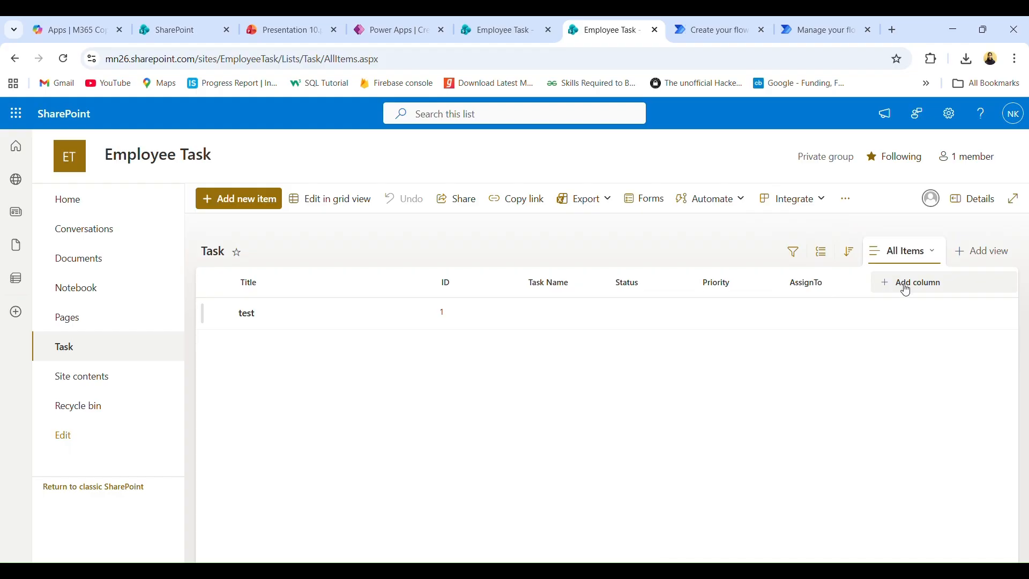
# Add a Date and time column named DueDate to the Task list.
pyautogui.click(907, 289)
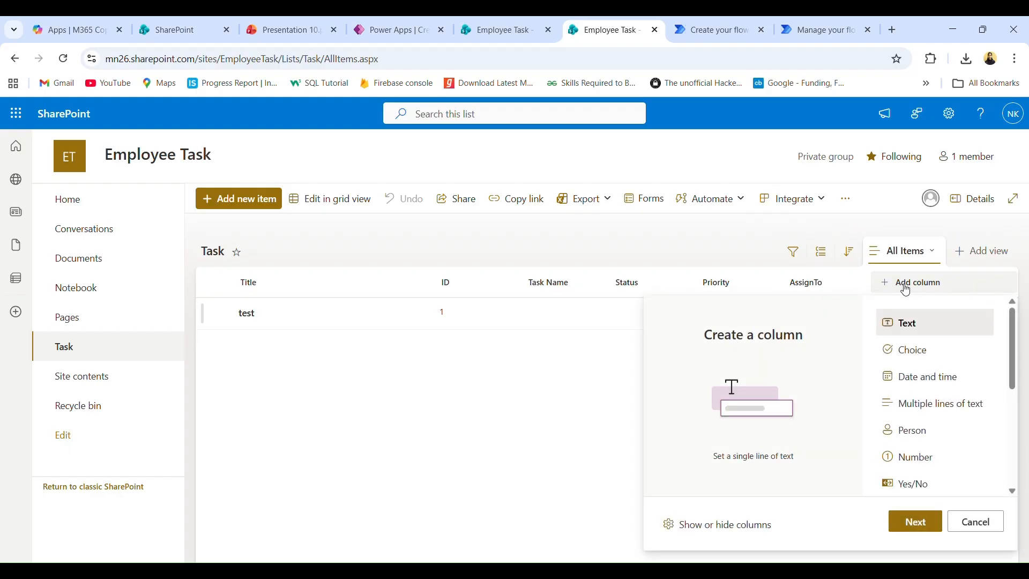
pyautogui.click(927, 378)
pyautogui.click(928, 519)
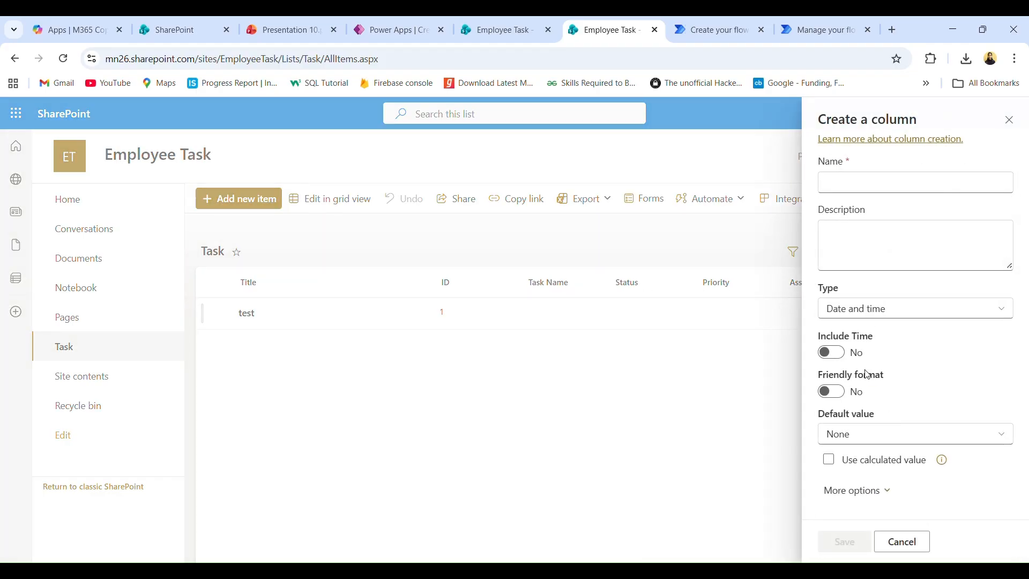
pyautogui.click(859, 183)
pyautogui.write('D')
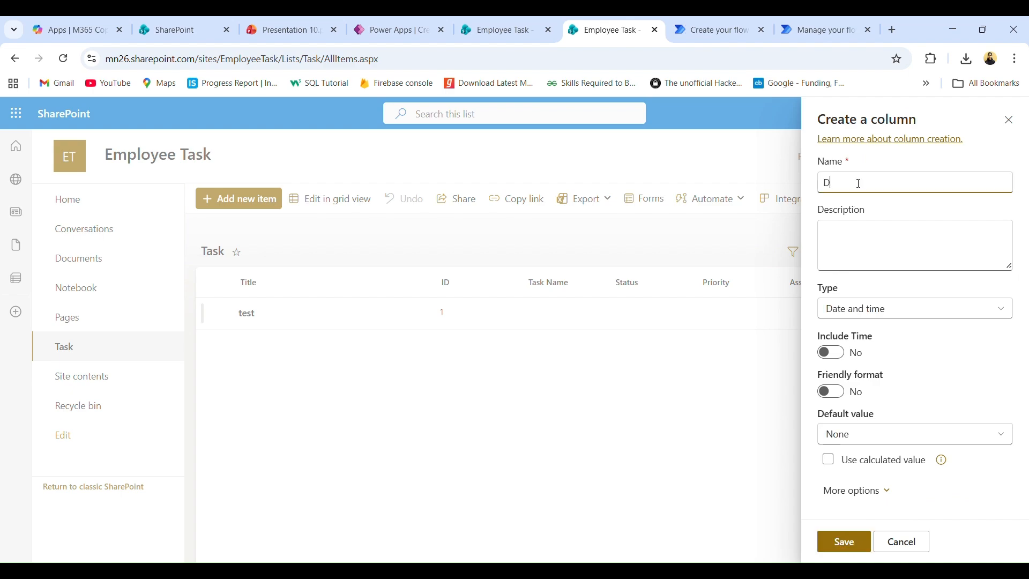
pyautogui.write('ueDate')
pyautogui.click(852, 542)
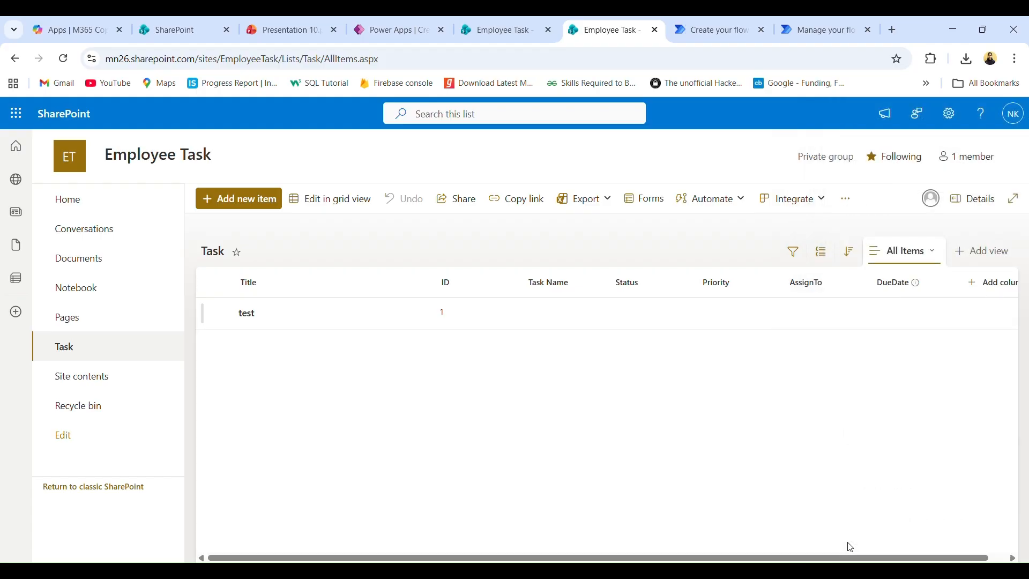
# Add a single line of text column named Remark to the Task list.
pyautogui.click(993, 284)
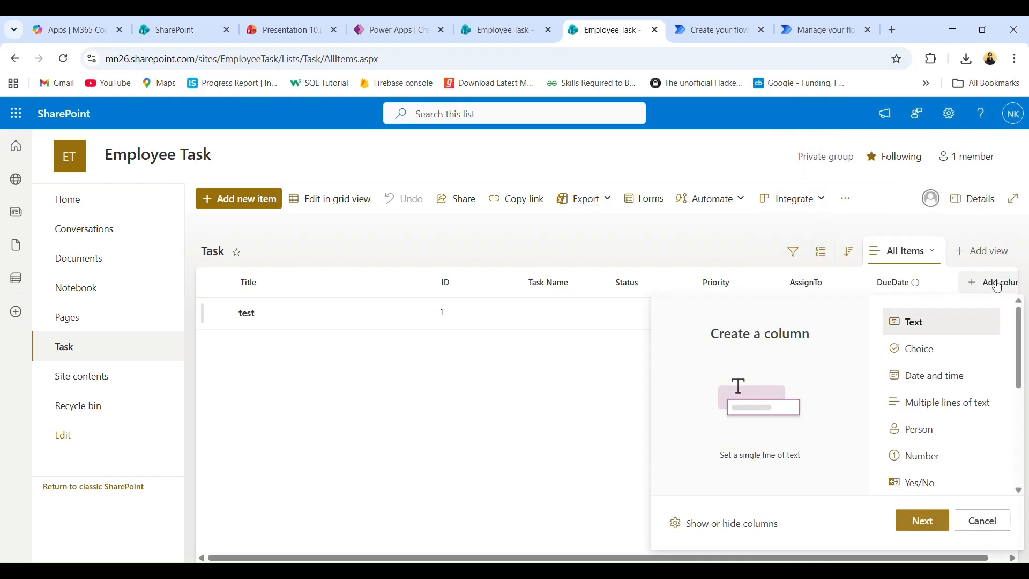
pyautogui.click(944, 528)
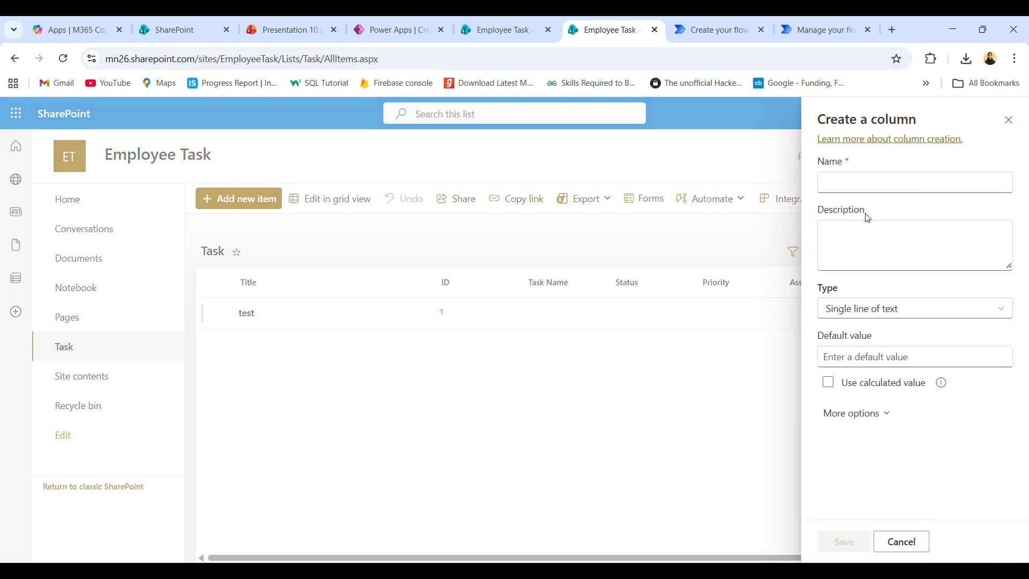
pyautogui.click(864, 187)
pyautogui.write('Remark')
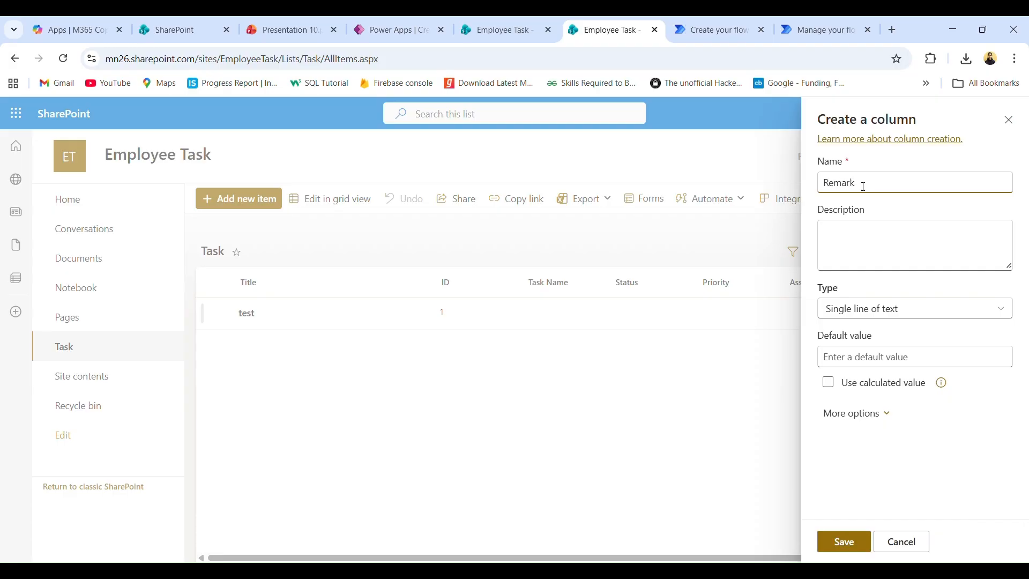
pyautogui.click(852, 550)
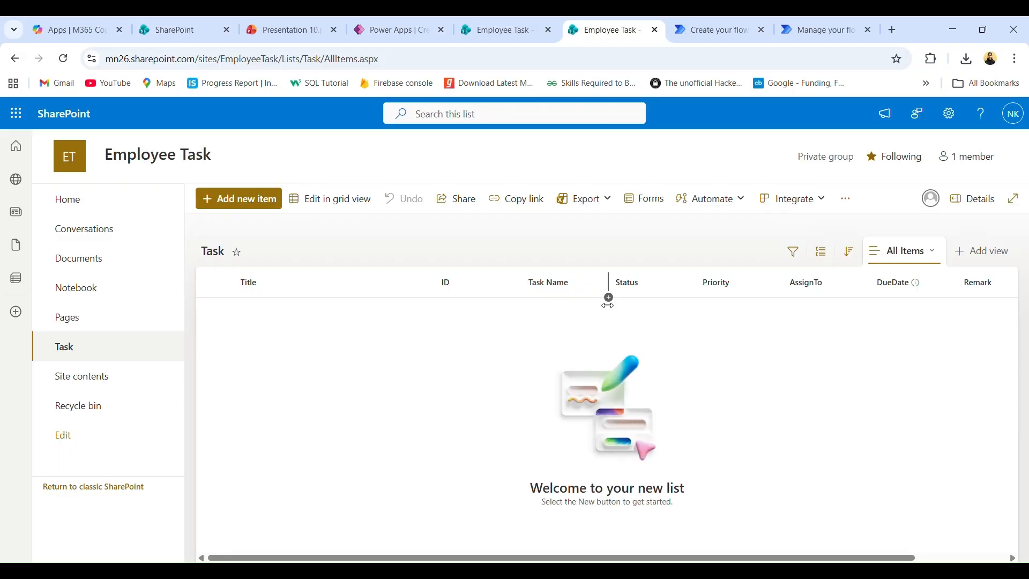